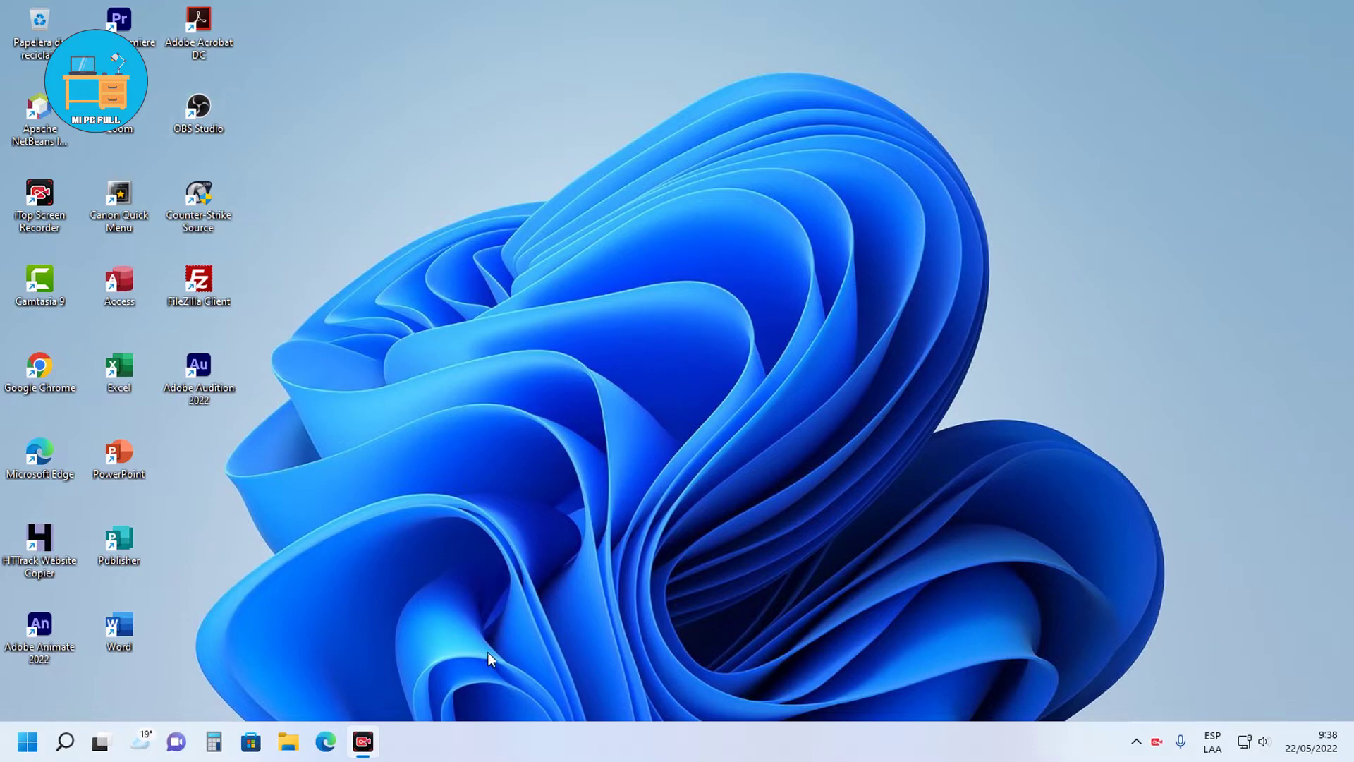
{"action": "left_click", "coordinate": [1138, 744]}
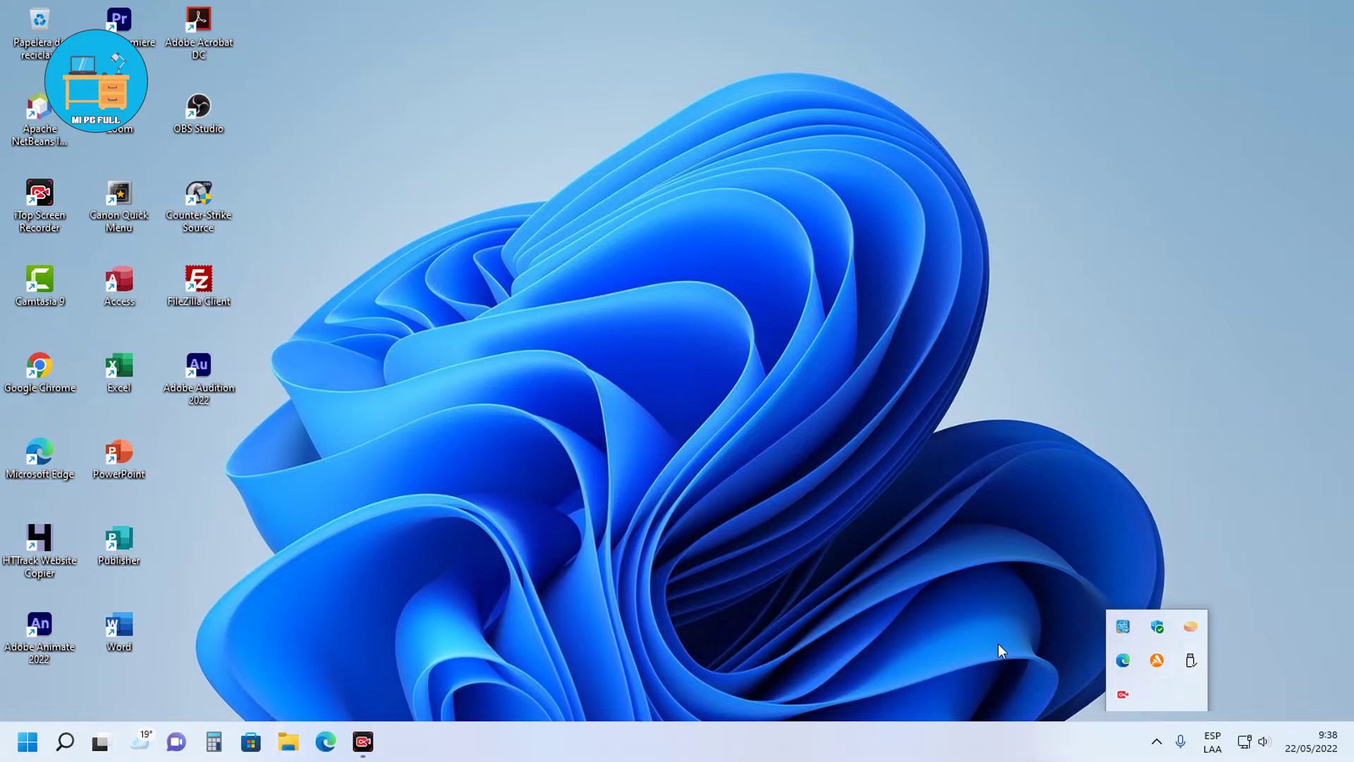
{"action": "left_click", "coordinate": [1157, 741]}
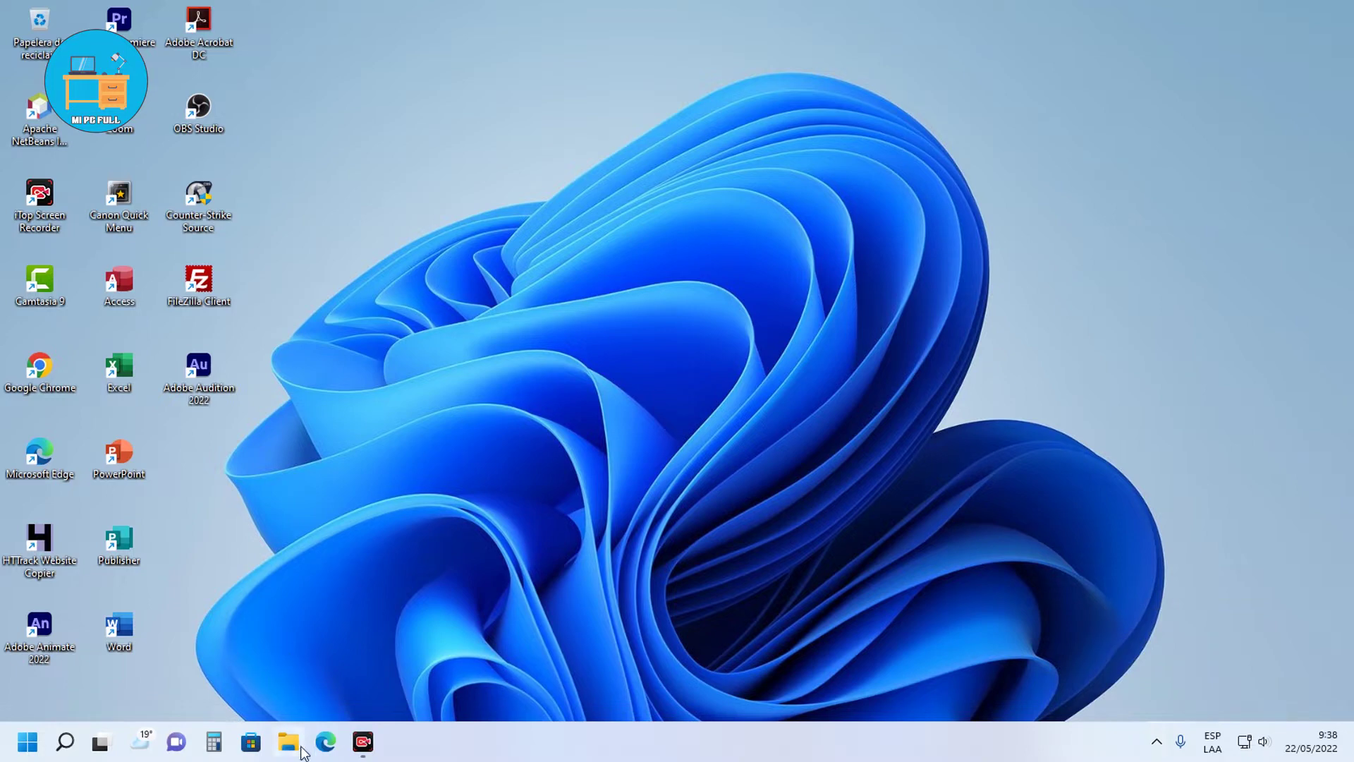
- Open File Explorer and examine the contents of the HP v222w (I:) USB drive, including its Música folder
{"action": "key", "text": "super+e"}
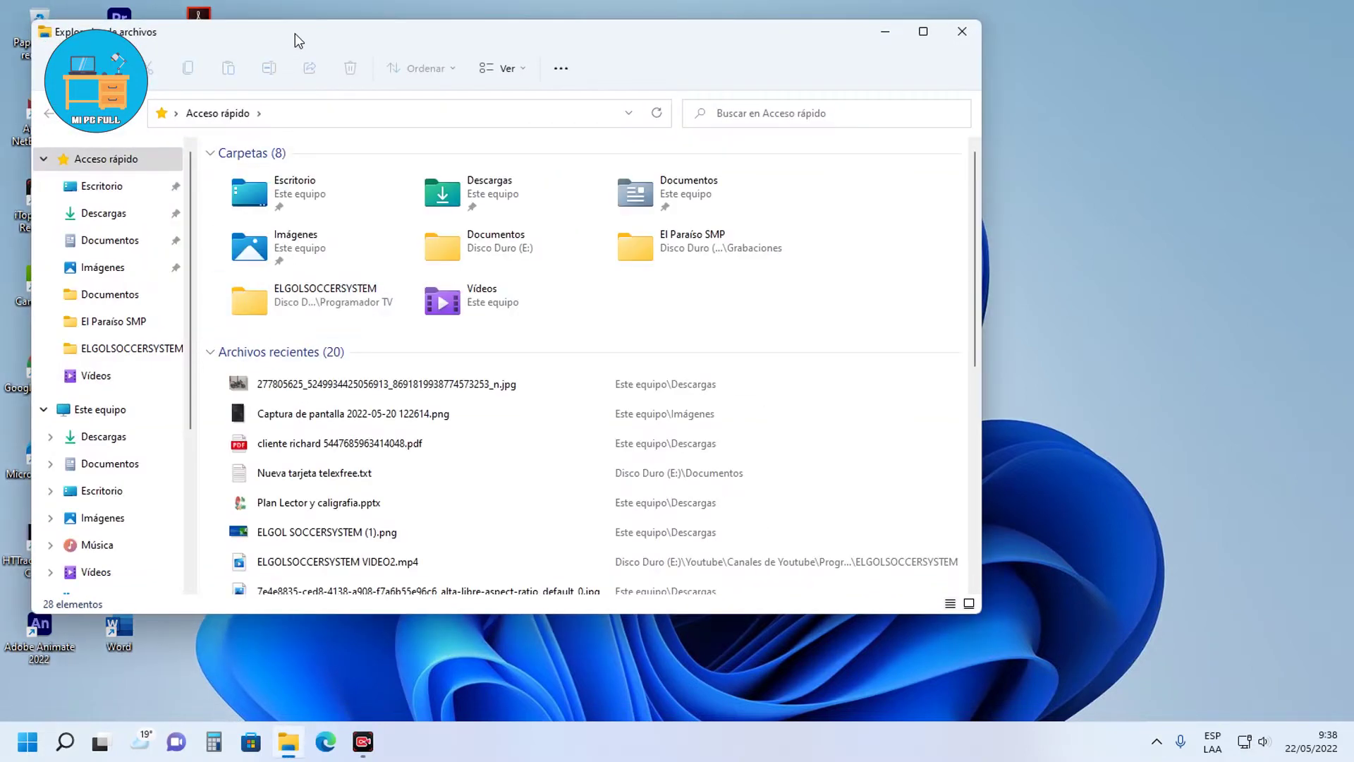
{"action": "scroll", "coordinate": [303, 473], "scroll_direction": "down", "scroll_amount": 3}
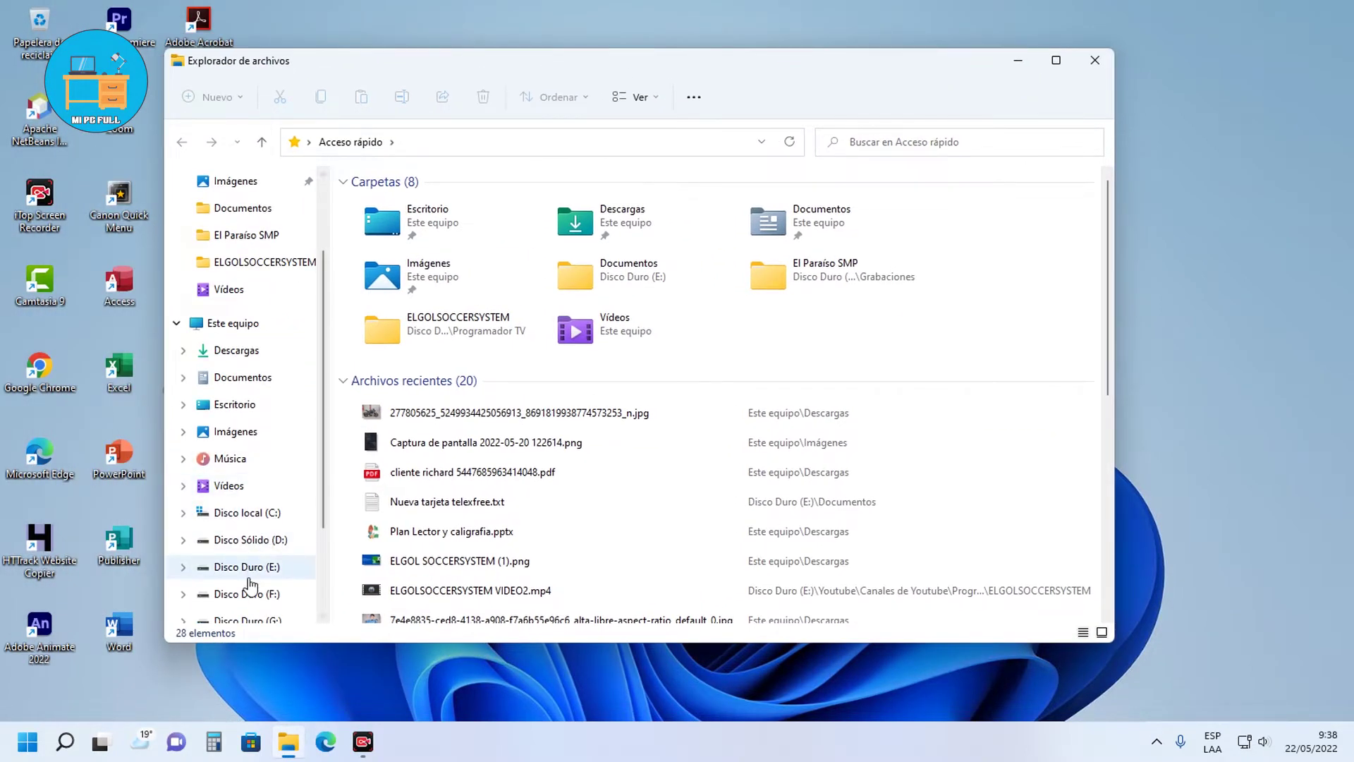
{"action": "left_click", "coordinate": [238, 601]}
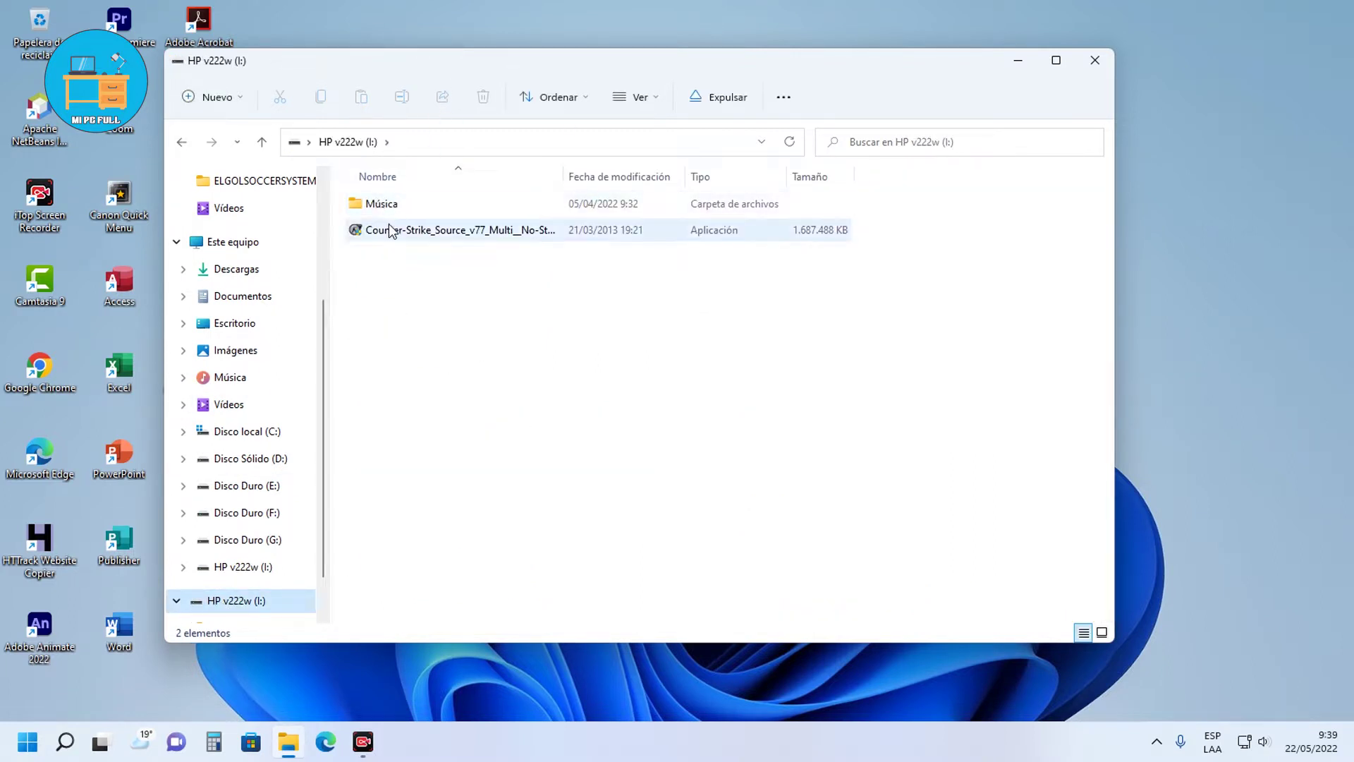
{"action": "double_click", "coordinate": [419, 204]}
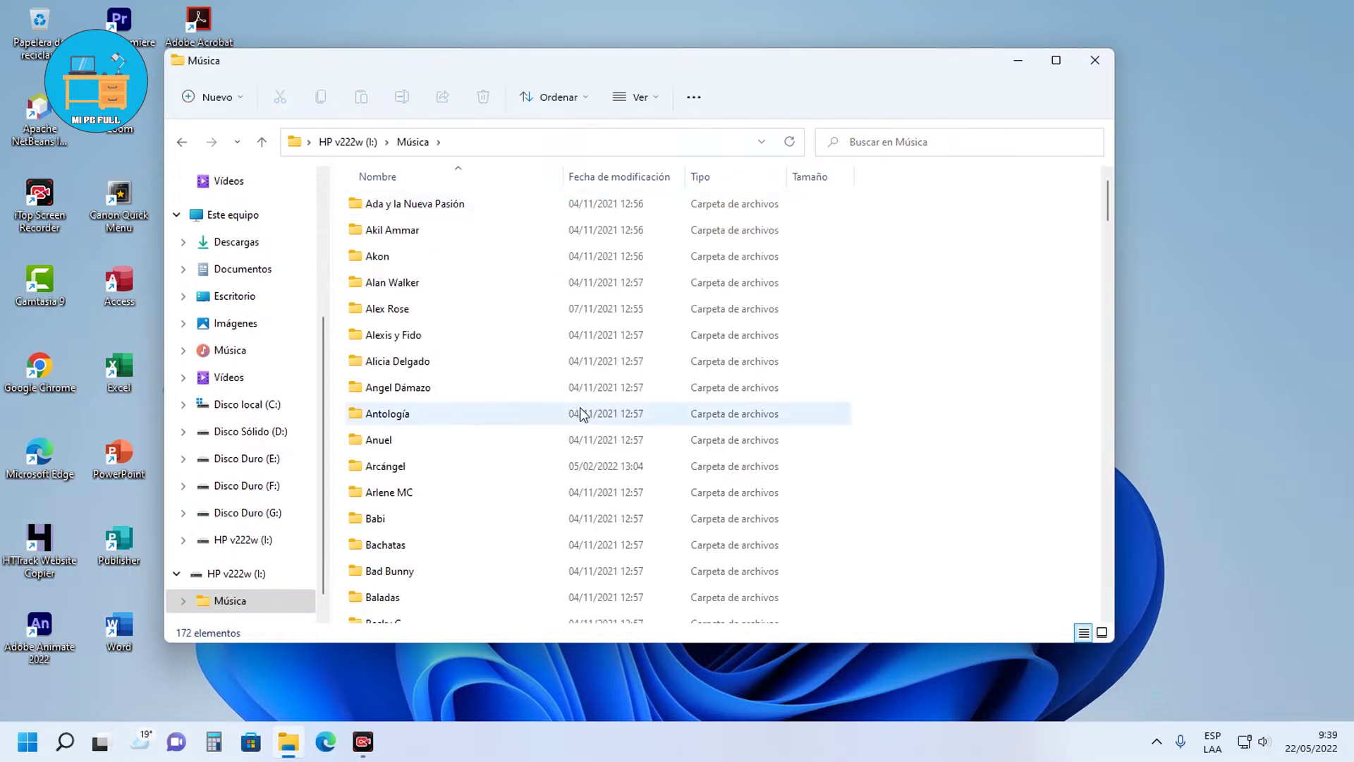
{"action": "scroll", "coordinate": [582, 414], "scroll_direction": "down", "scroll_amount": 20}
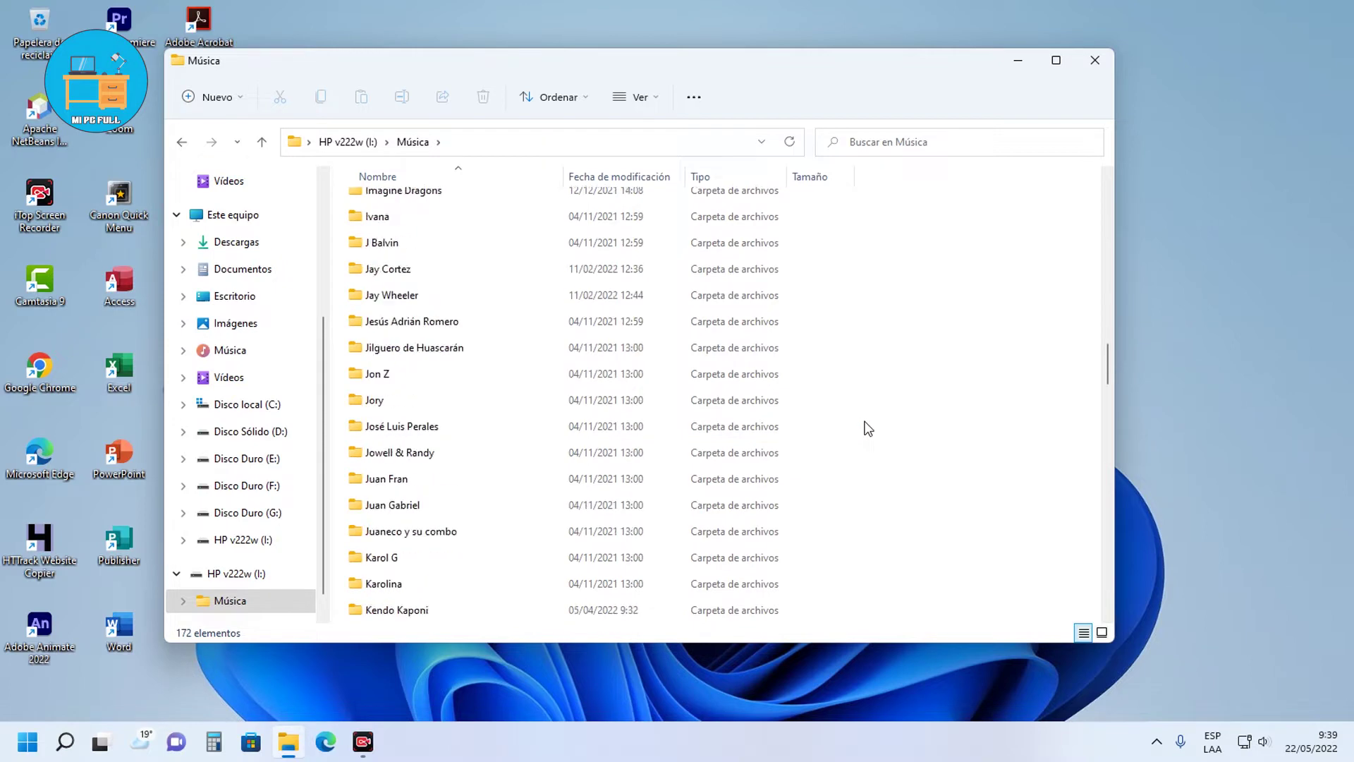
{"action": "scroll", "coordinate": [950, 407], "scroll_direction": "down", "scroll_amount": 5}
{"action": "left_click", "coordinate": [265, 143]}
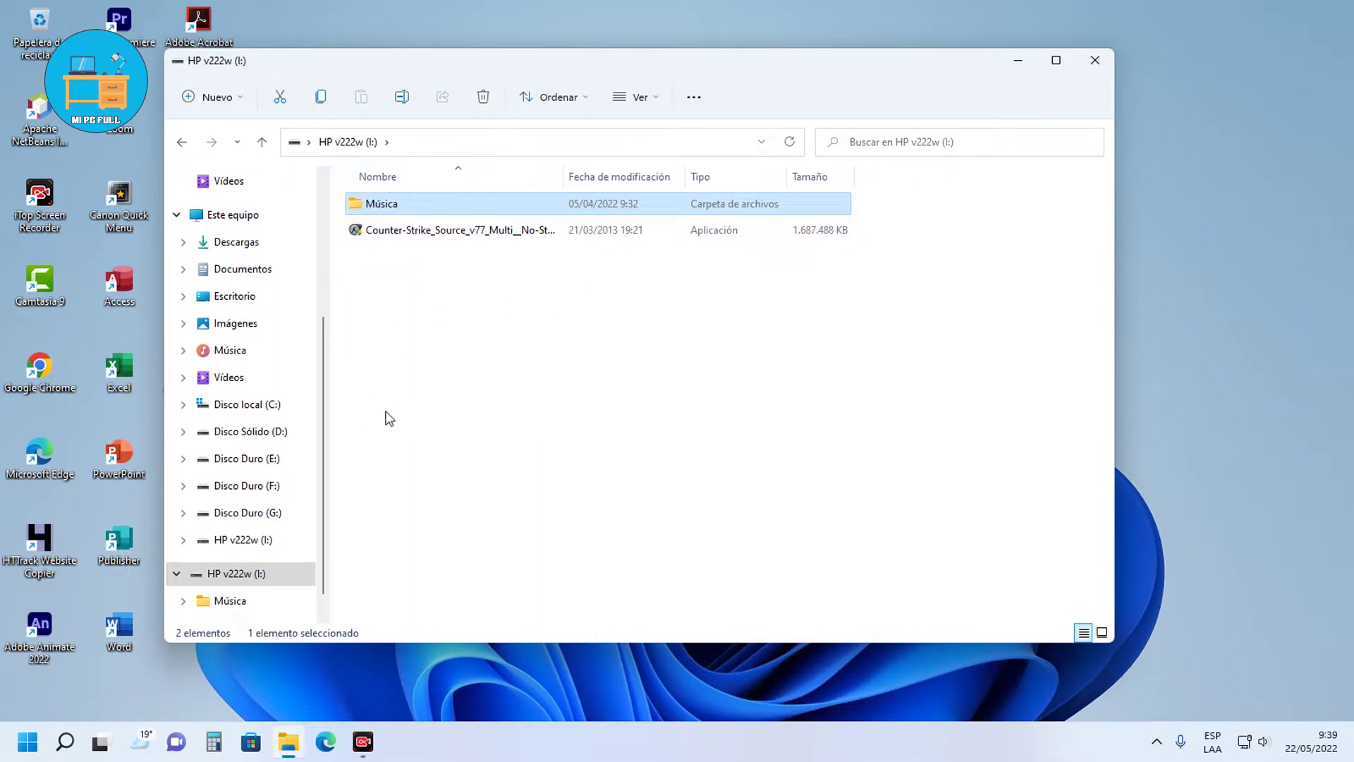
- Look through the Programas folder on Disco Duro (E:) and the Descargas folder for HDDLLF.4.40.exe
{"action": "left_click", "coordinate": [240, 459]}
{"action": "double_click", "coordinate": [401, 493]}
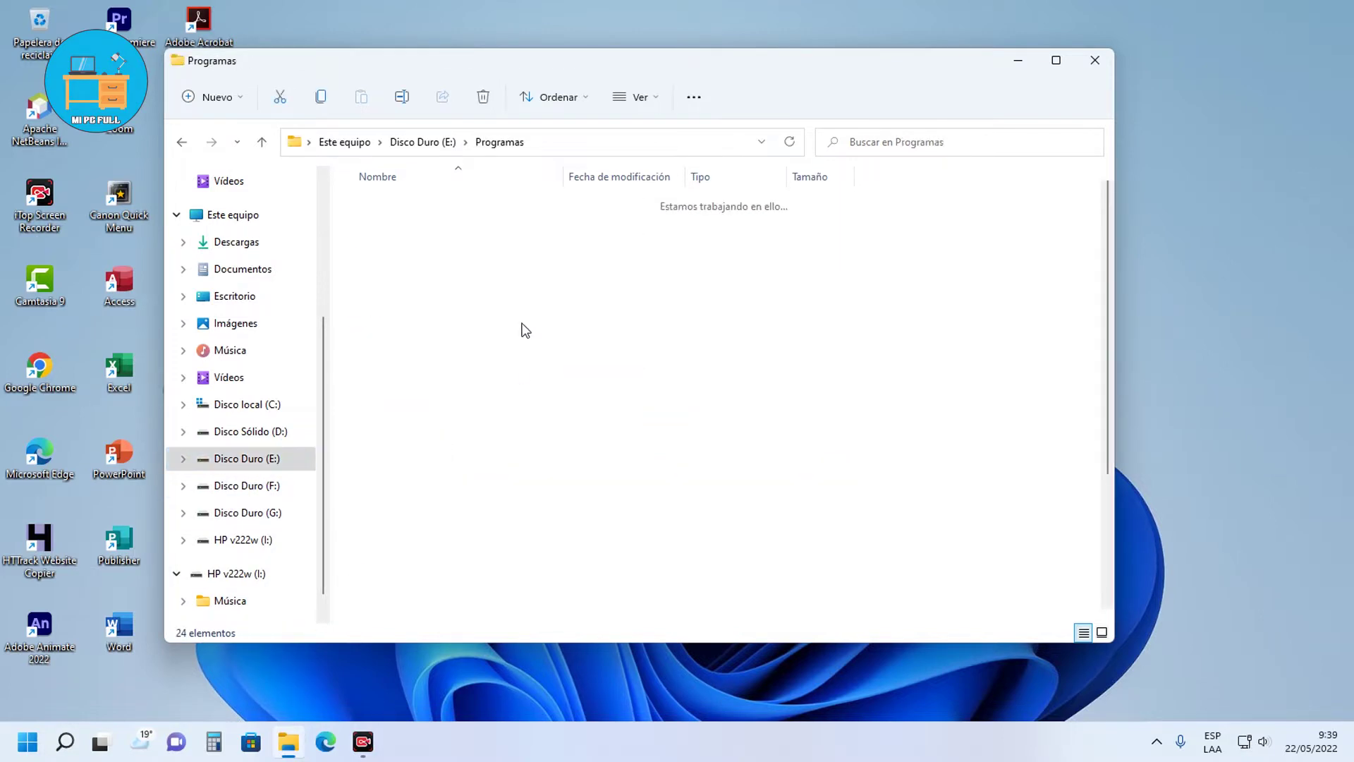
{"action": "scroll", "coordinate": [459, 374], "scroll_direction": "down", "scroll_amount": 2}
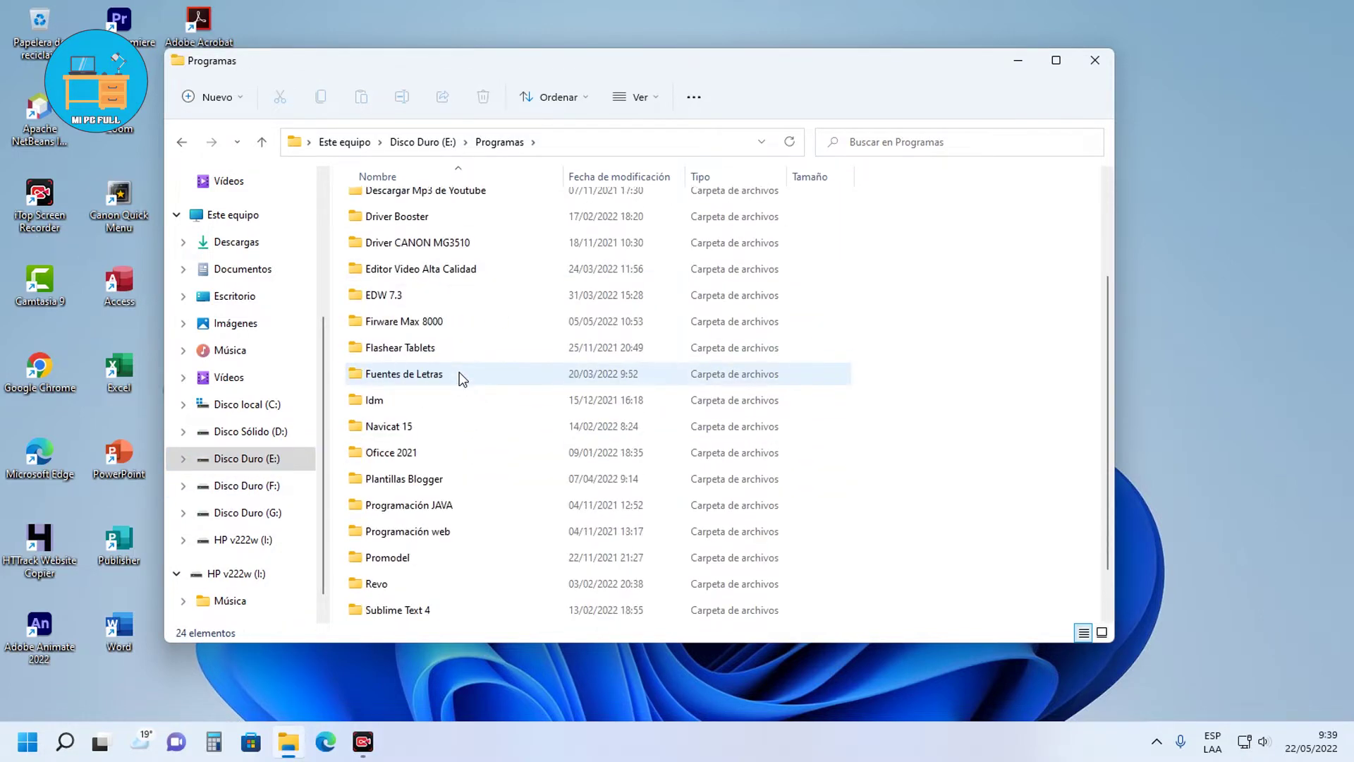
{"action": "scroll", "coordinate": [460, 374], "scroll_direction": "down", "scroll_amount": 1}
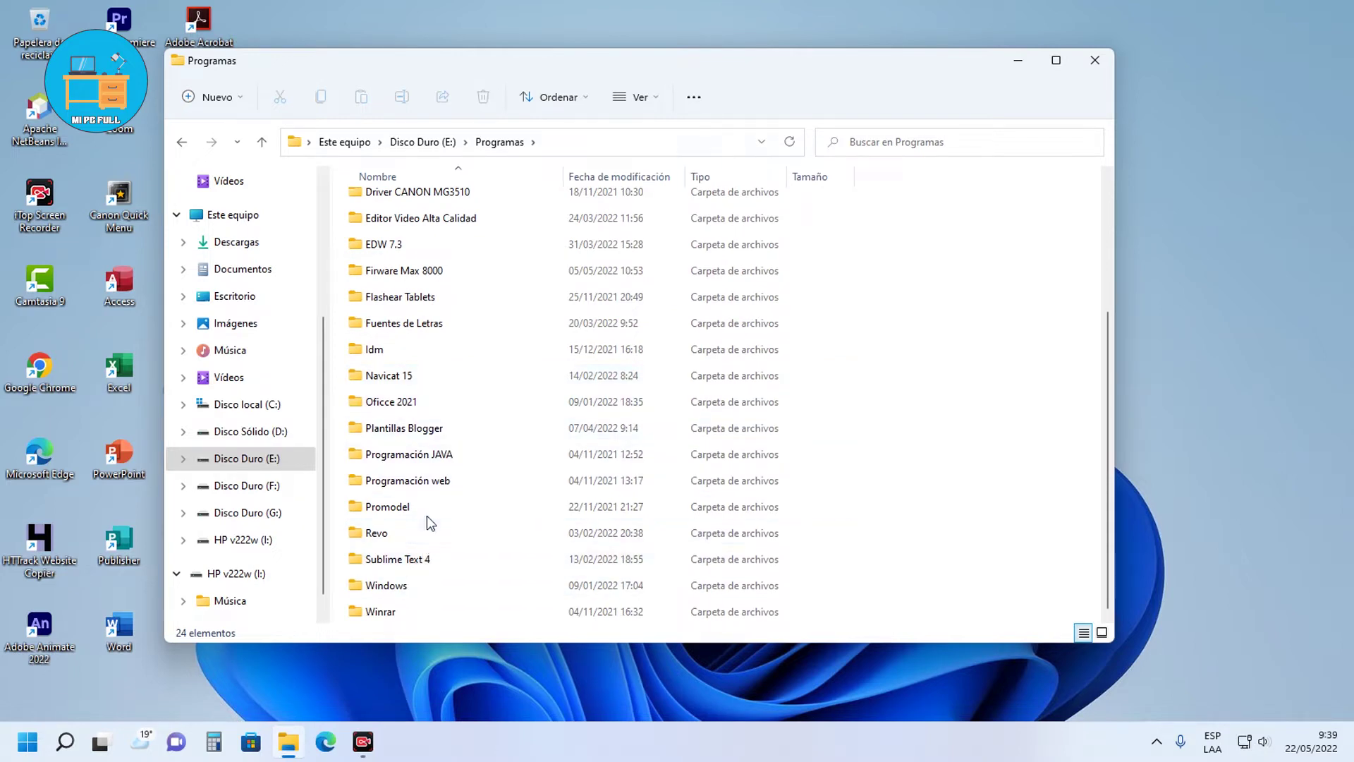
{"action": "scroll", "coordinate": [417, 358], "scroll_direction": "up", "scroll_amount": 3}
{"action": "left_click", "coordinate": [437, 467]}
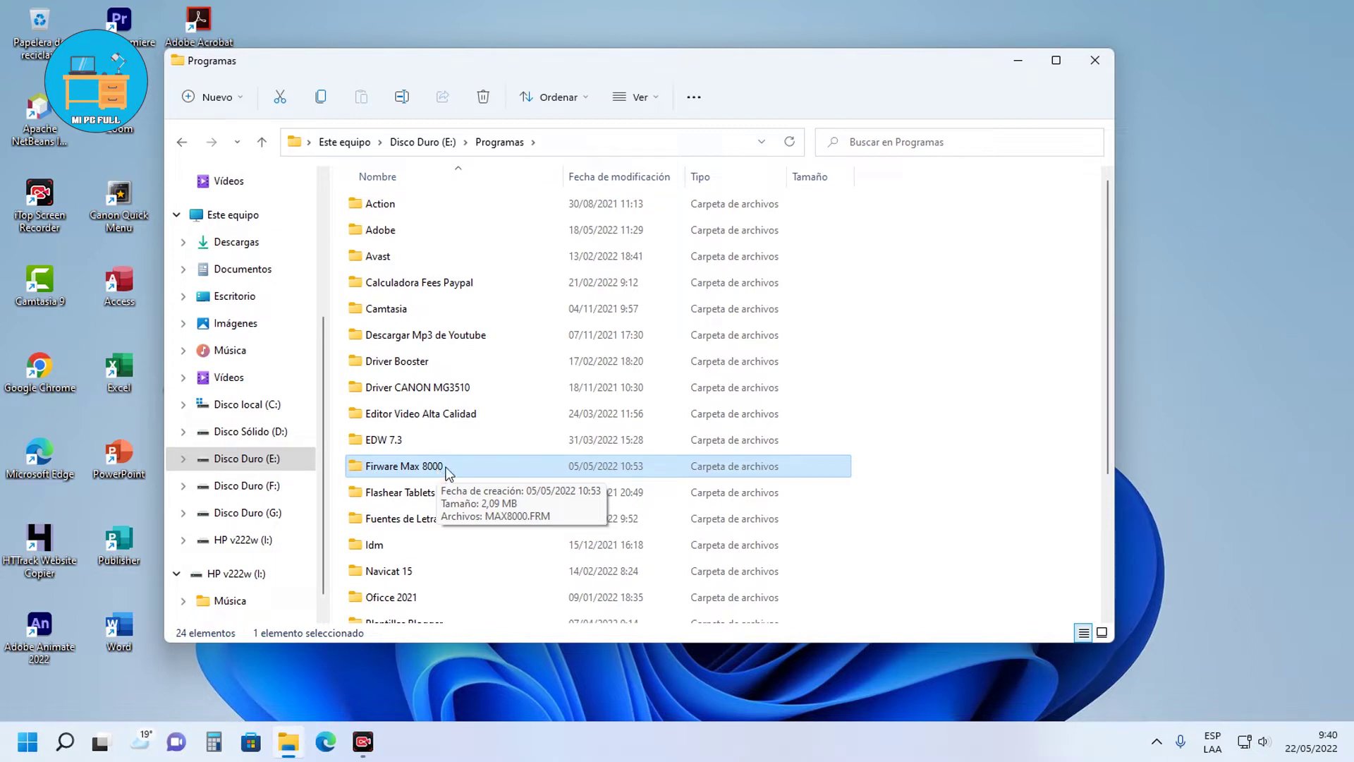
{"action": "scroll", "coordinate": [466, 383], "scroll_direction": "down", "scroll_amount": 3}
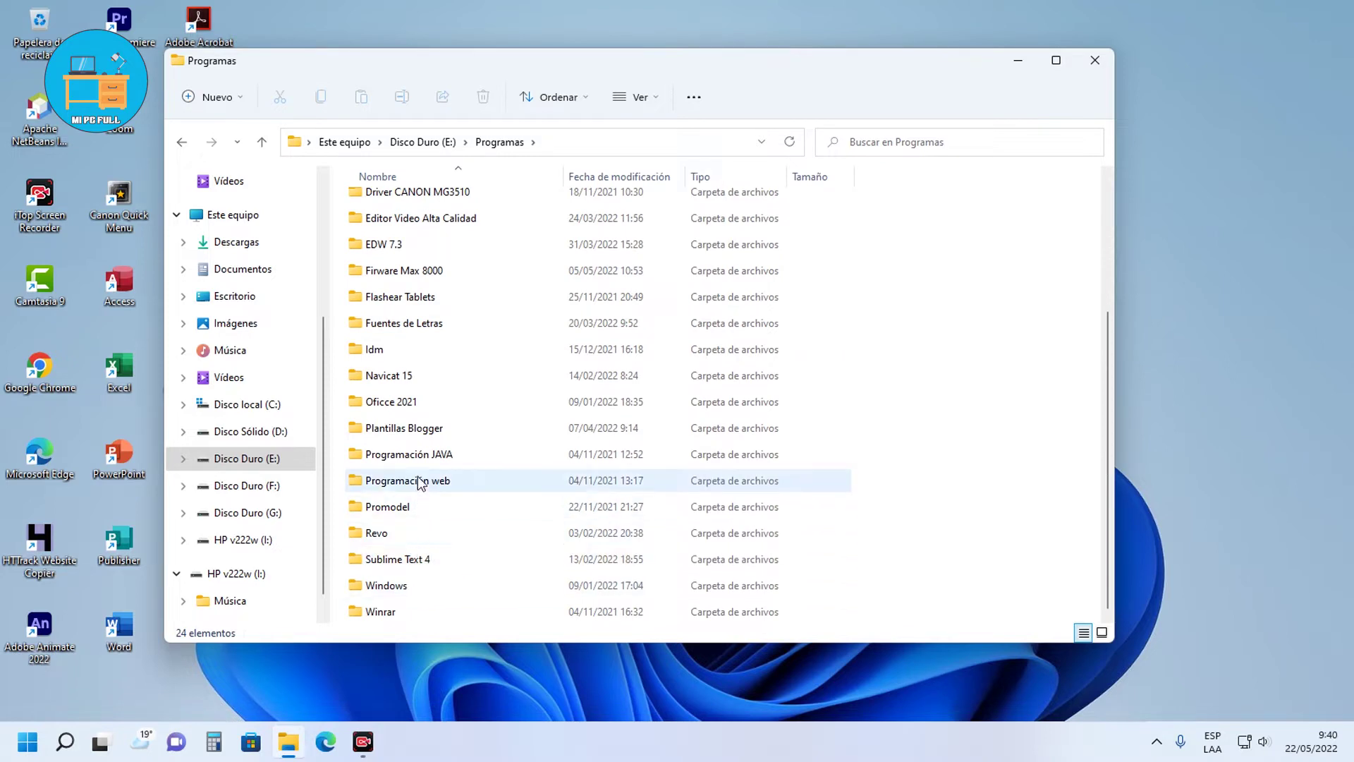
{"action": "scroll", "coordinate": [430, 414], "scroll_direction": "up", "scroll_amount": 1}
{"action": "scroll", "coordinate": [430, 418], "scroll_direction": "up", "scroll_amount": 2}
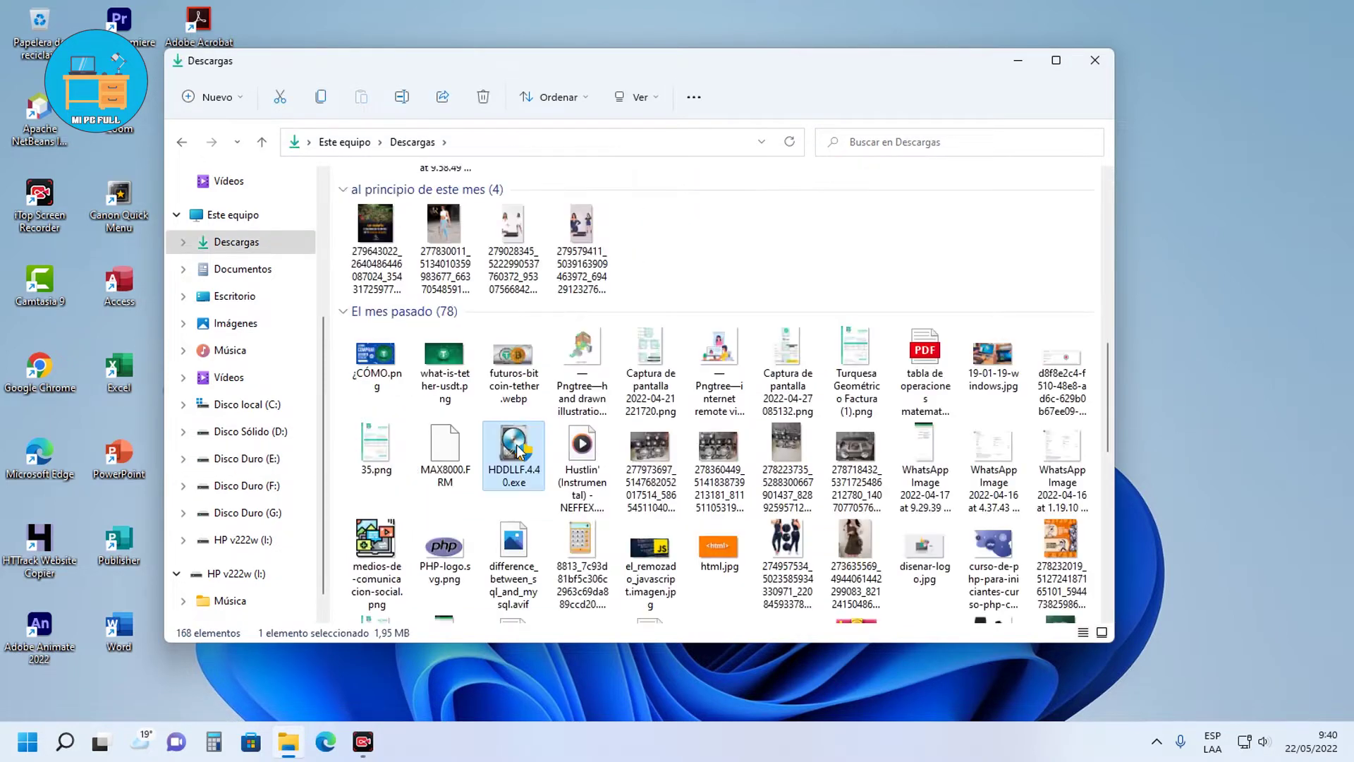
{"action": "right_click", "coordinate": [518, 445]}
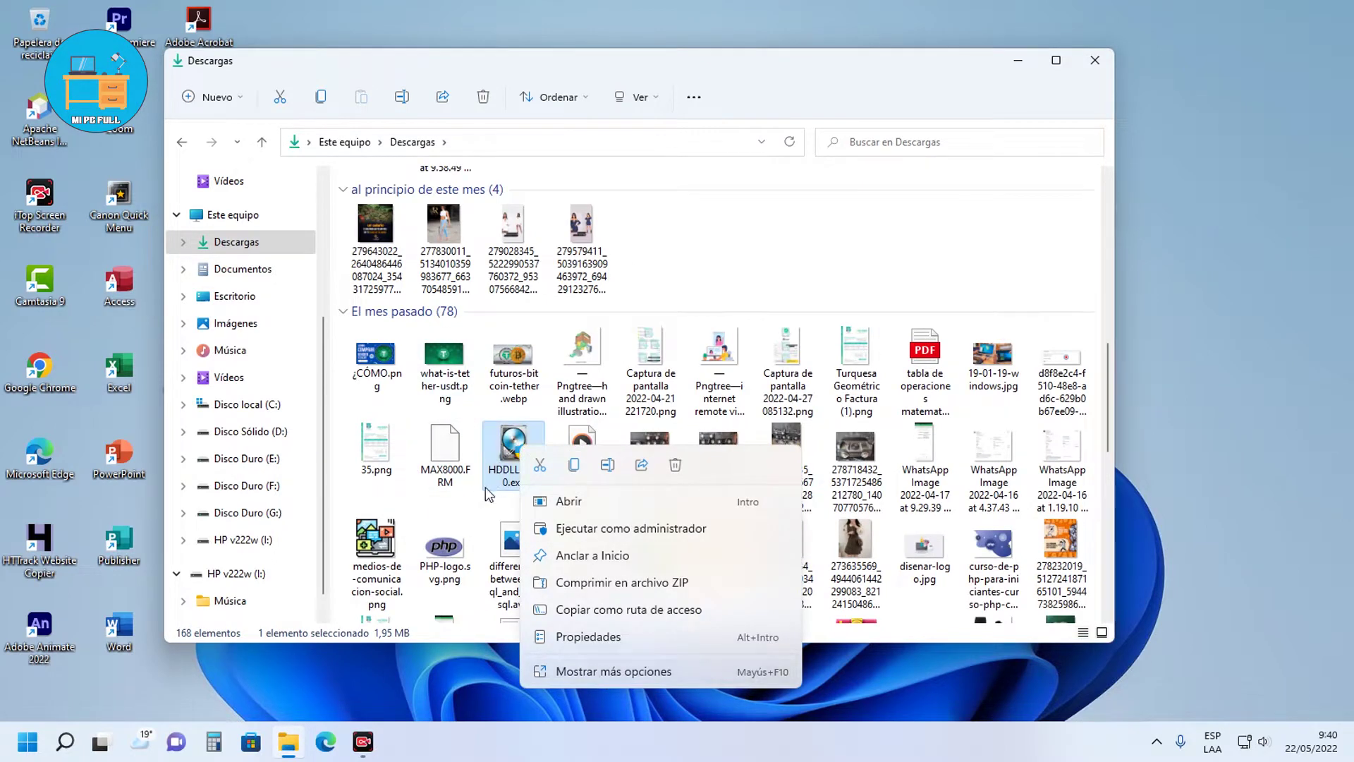
{"action": "key", "text": "Escape"}
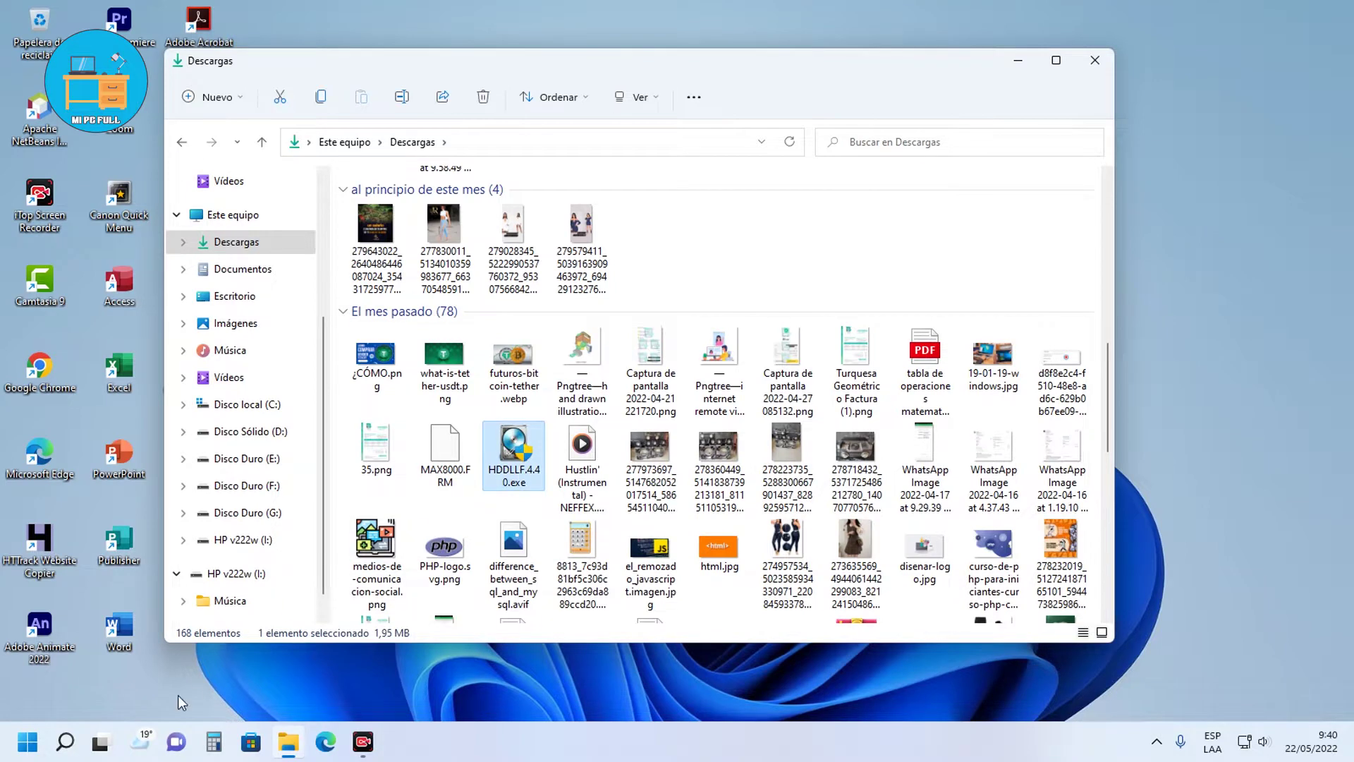
- Search Windows for "hdd" and launch HDDLLF.4.40.exe
{"action": "left_click", "coordinate": [68, 746]}
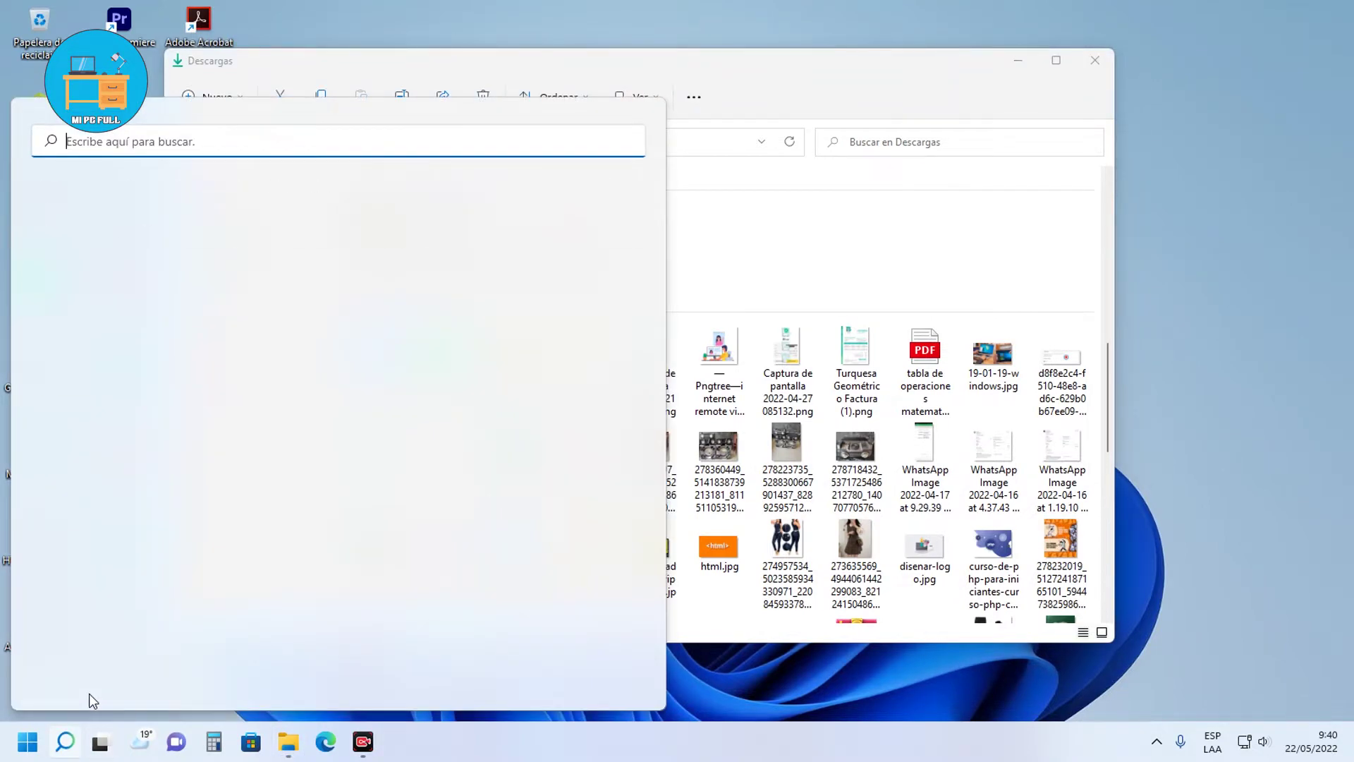
{"action": "type", "text": "hdhd"}
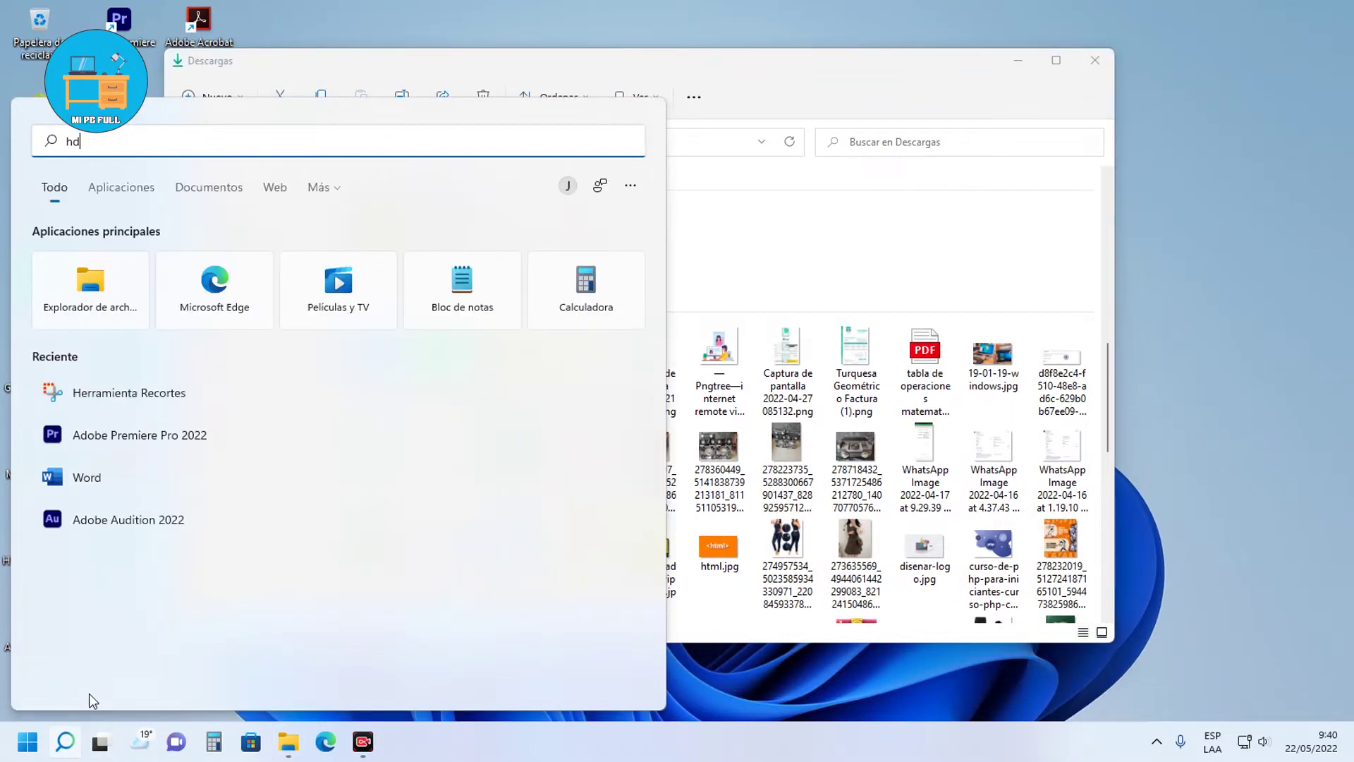
{"action": "key", "text": "BackSpace"}
{"action": "key", "text": "BackSpace"}
{"action": "type", "text": "d"}
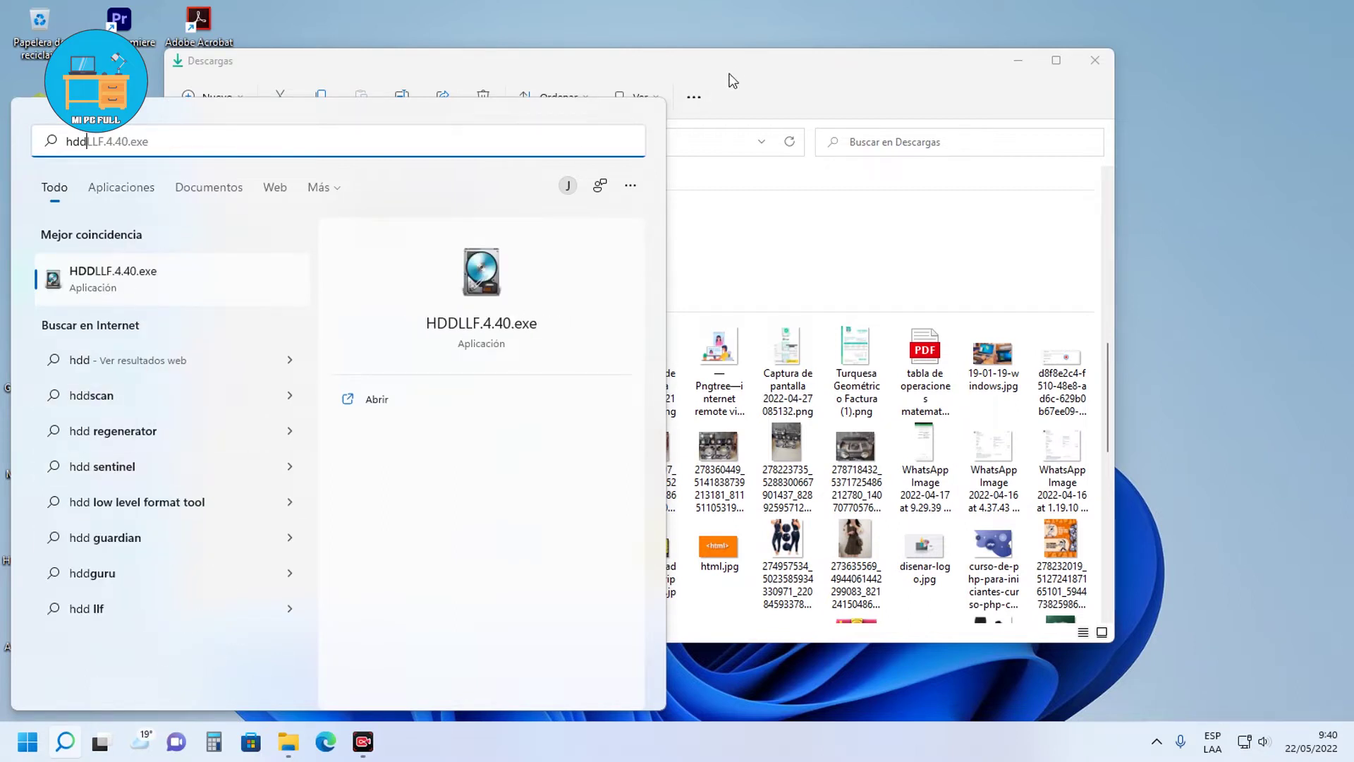
{"action": "left_click", "coordinate": [251, 265]}
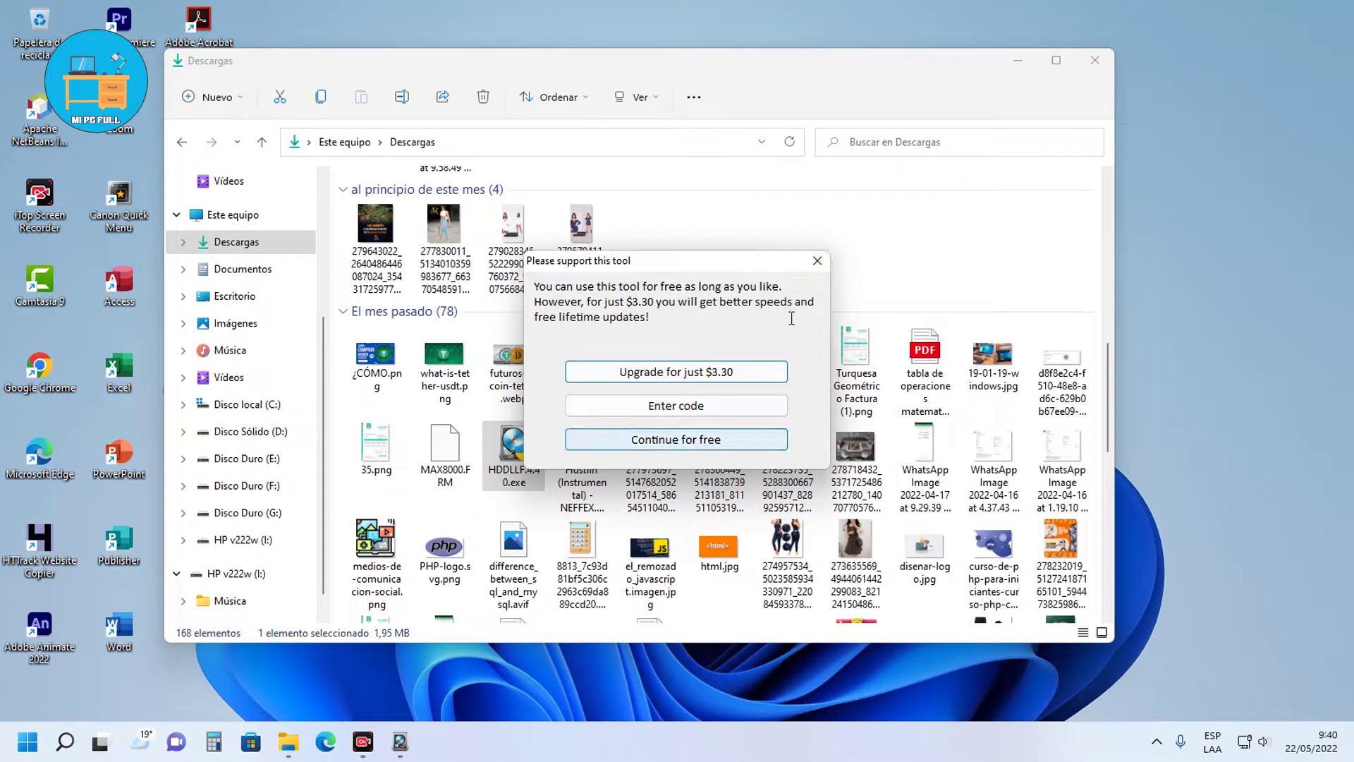
{"action": "left_click_drag", "start_coordinate": [681, 266], "coordinate": [867, 329]}
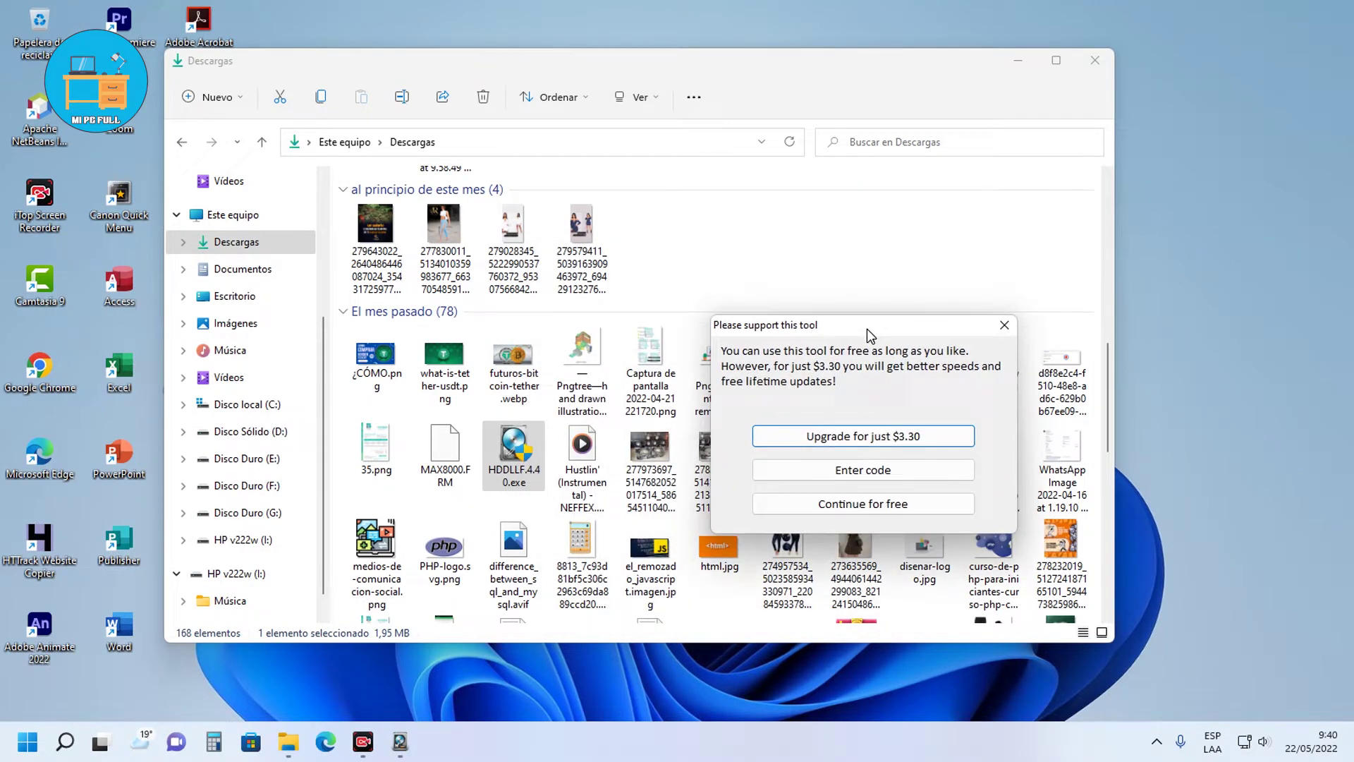
{"action": "left_click_drag", "start_coordinate": [867, 329], "coordinate": [864, 332]}
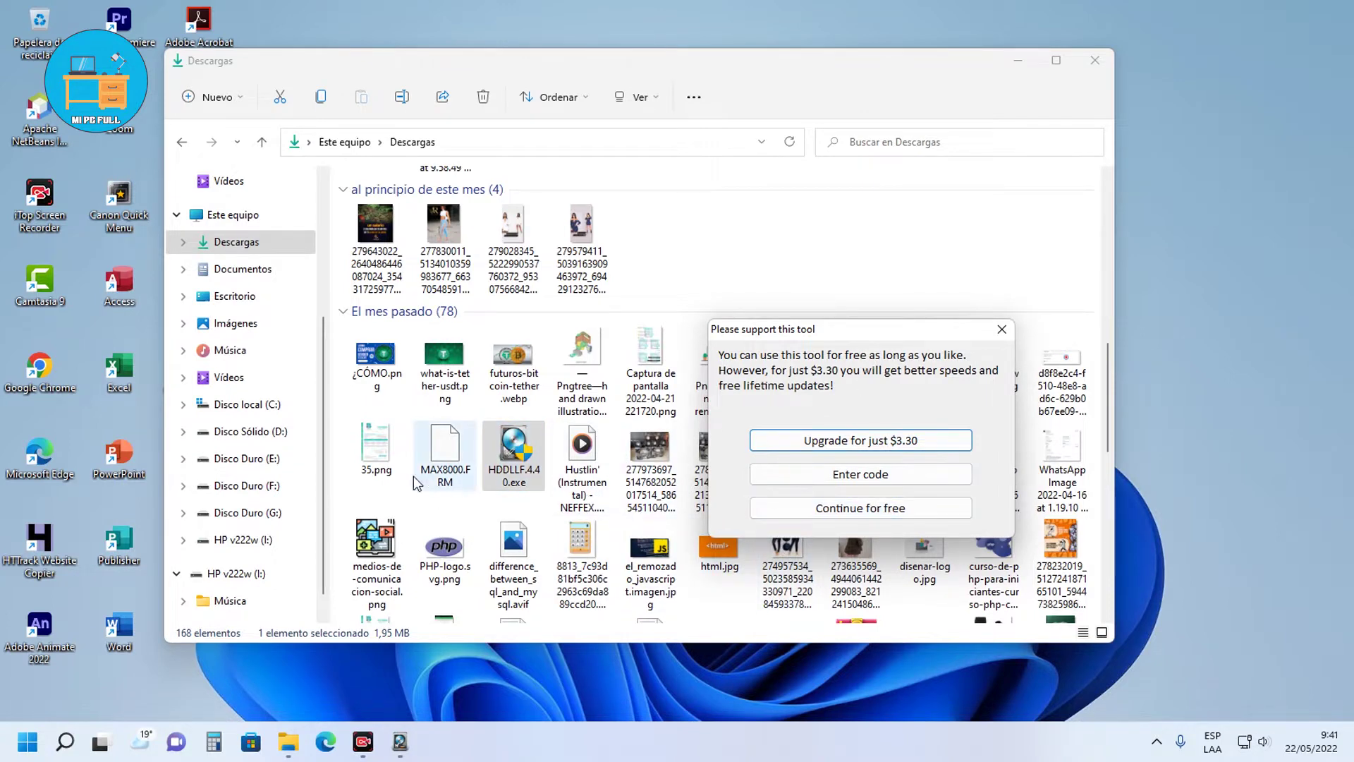
{"action": "left_click", "coordinate": [853, 509]}
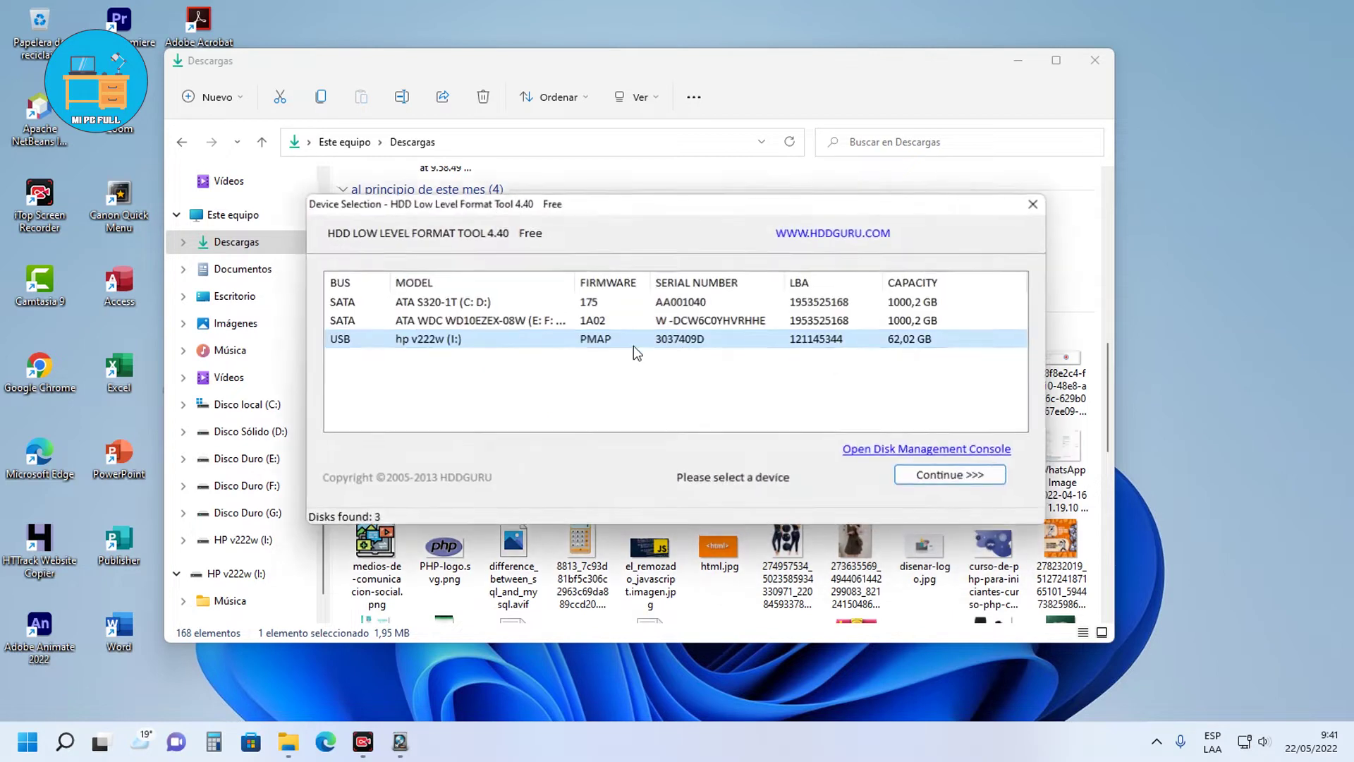
{"action": "mouse_move", "coordinate": [643, 217]}
{"action": "left_mouse_down"}
{"action": "mouse_move", "coordinate": [608, 245]}
{"action": "mouse_move", "coordinate": [614, 358]}
{"action": "mouse_move", "coordinate": [643, 451]}
{"action": "mouse_move", "coordinate": [980, 221]}
{"action": "mouse_move", "coordinate": [638, 235]}
{"action": "left_mouse_up"}
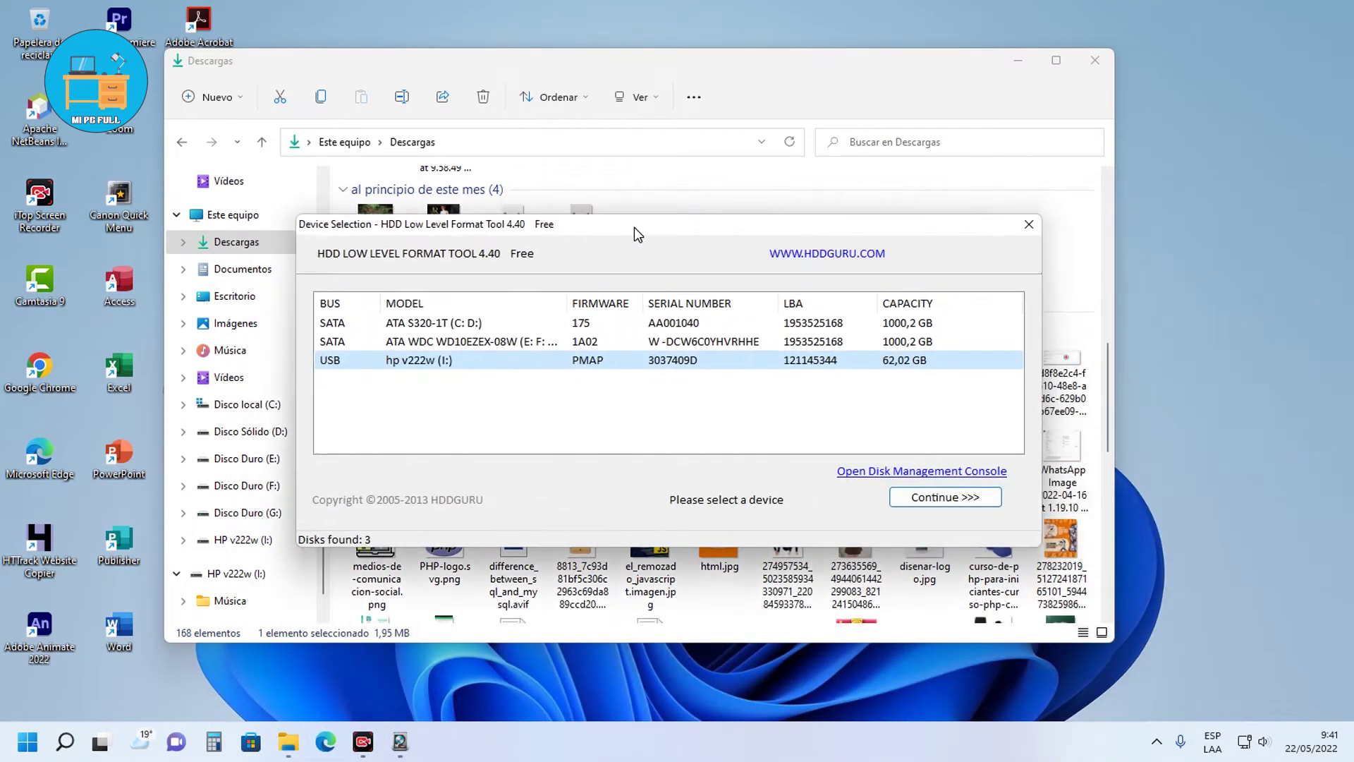
{"action": "left_click", "coordinate": [1019, 225]}
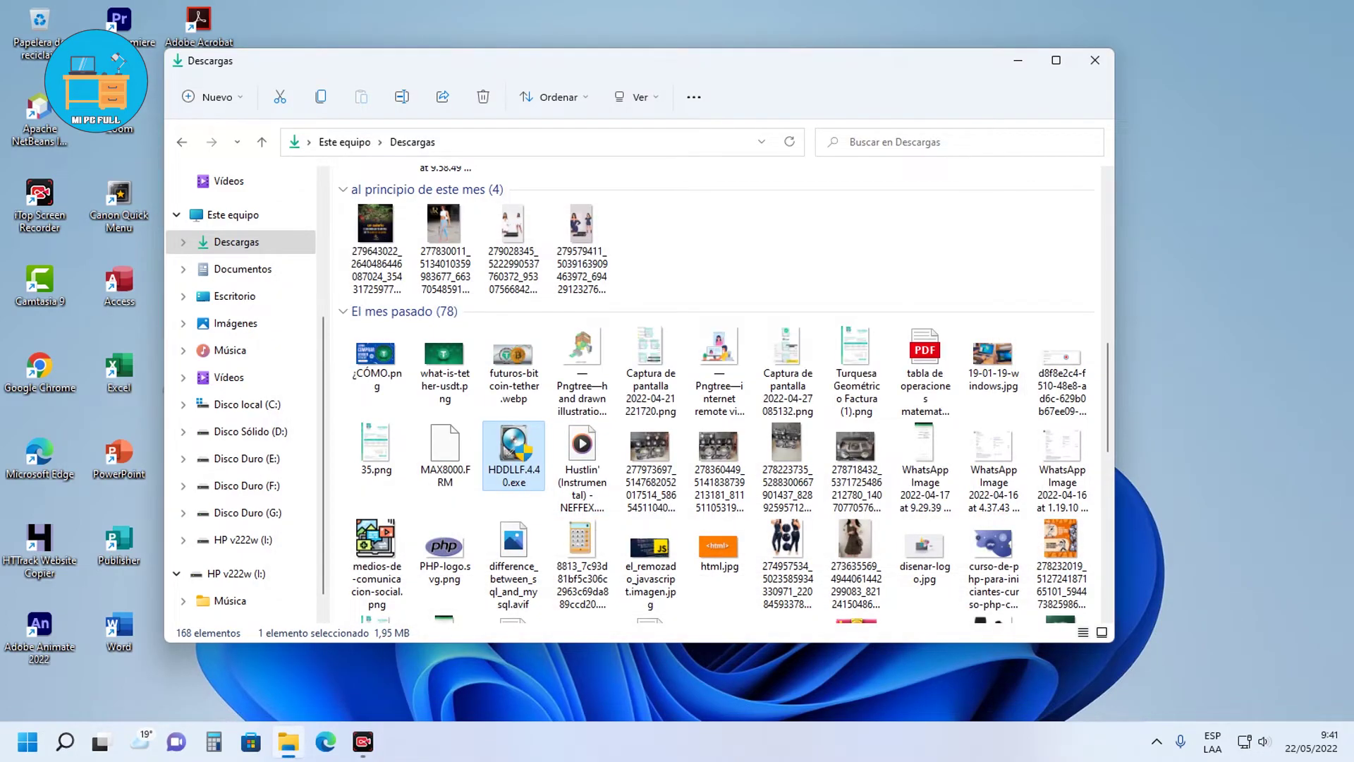
- Continue with the free version of the tool and proceed with the hp v222w (I:) USB drive as the device
{"action": "left_click_drag", "start_coordinate": [658, 265], "coordinate": [820, 284]}
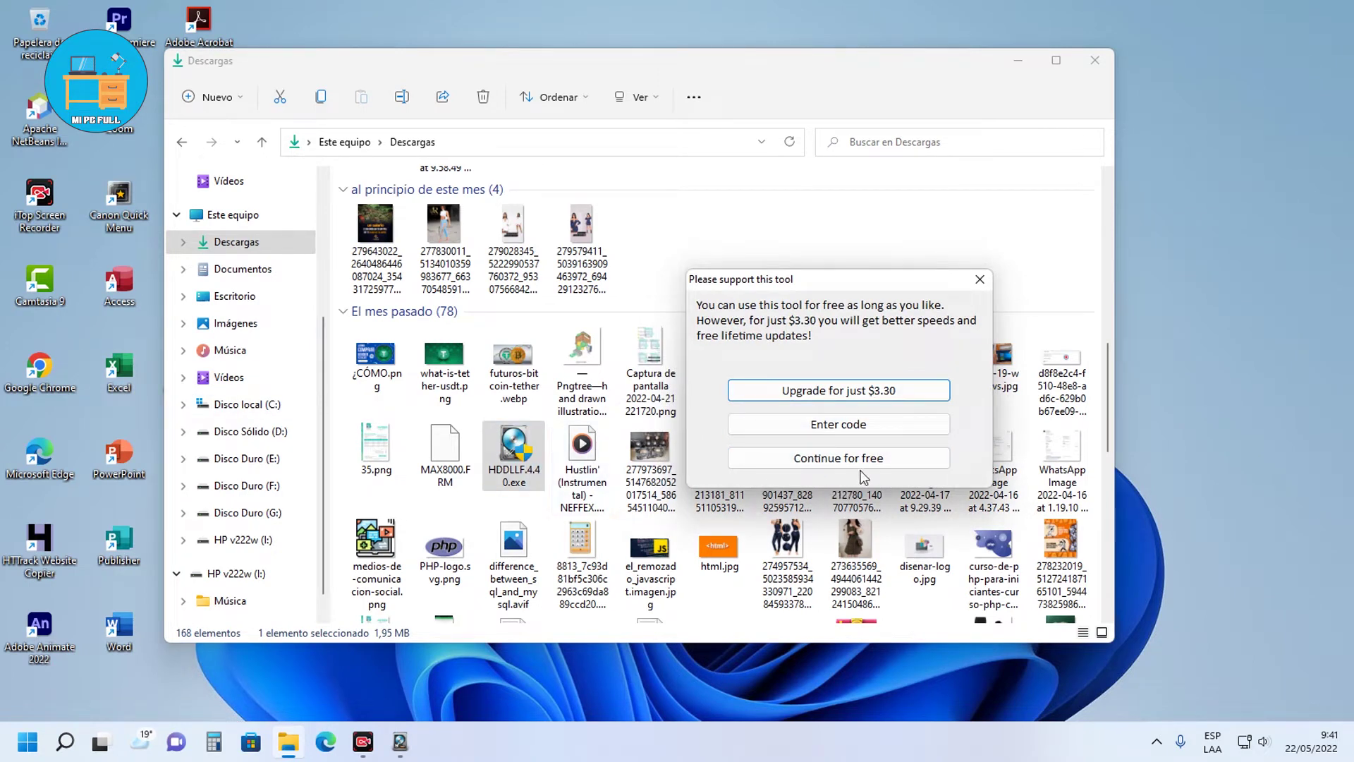
{"action": "left_click", "coordinate": [811, 459]}
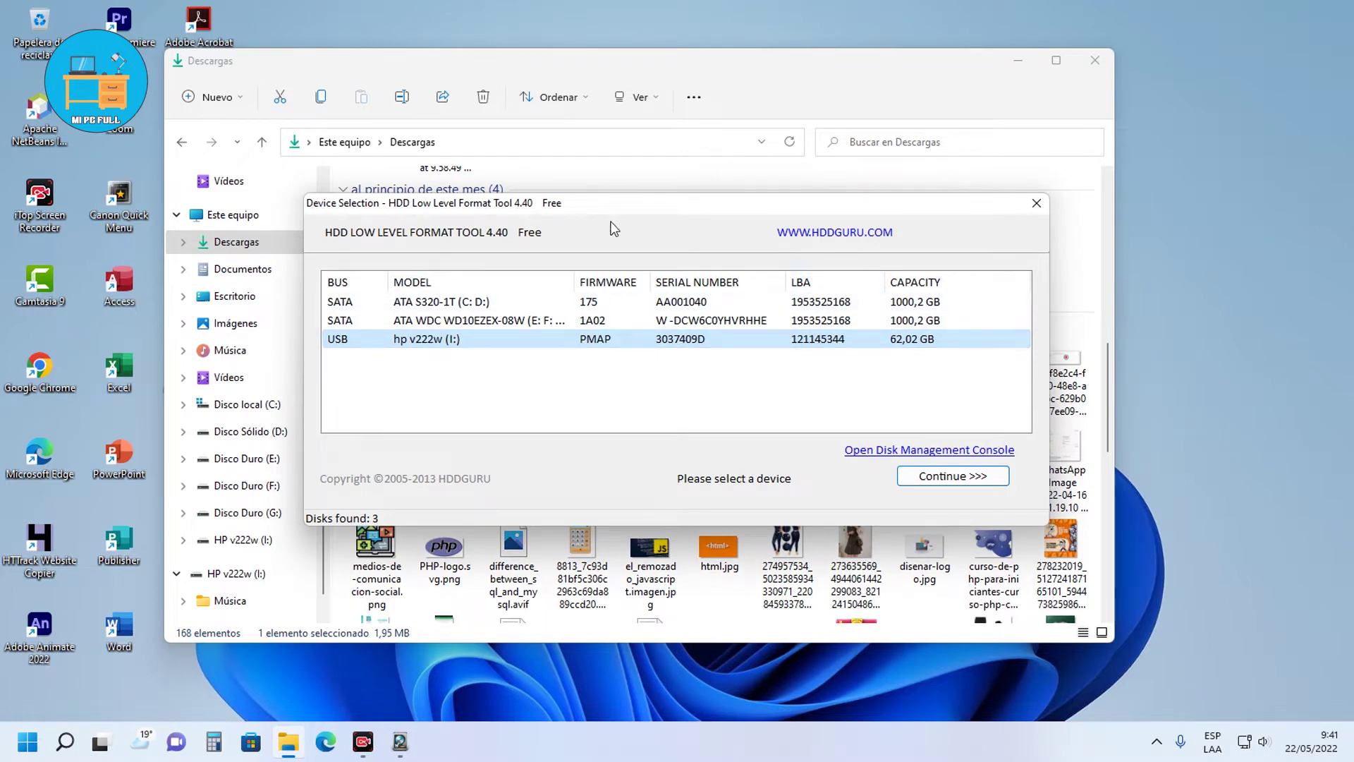
{"action": "left_click_drag", "start_coordinate": [687, 205], "coordinate": [681, 236]}
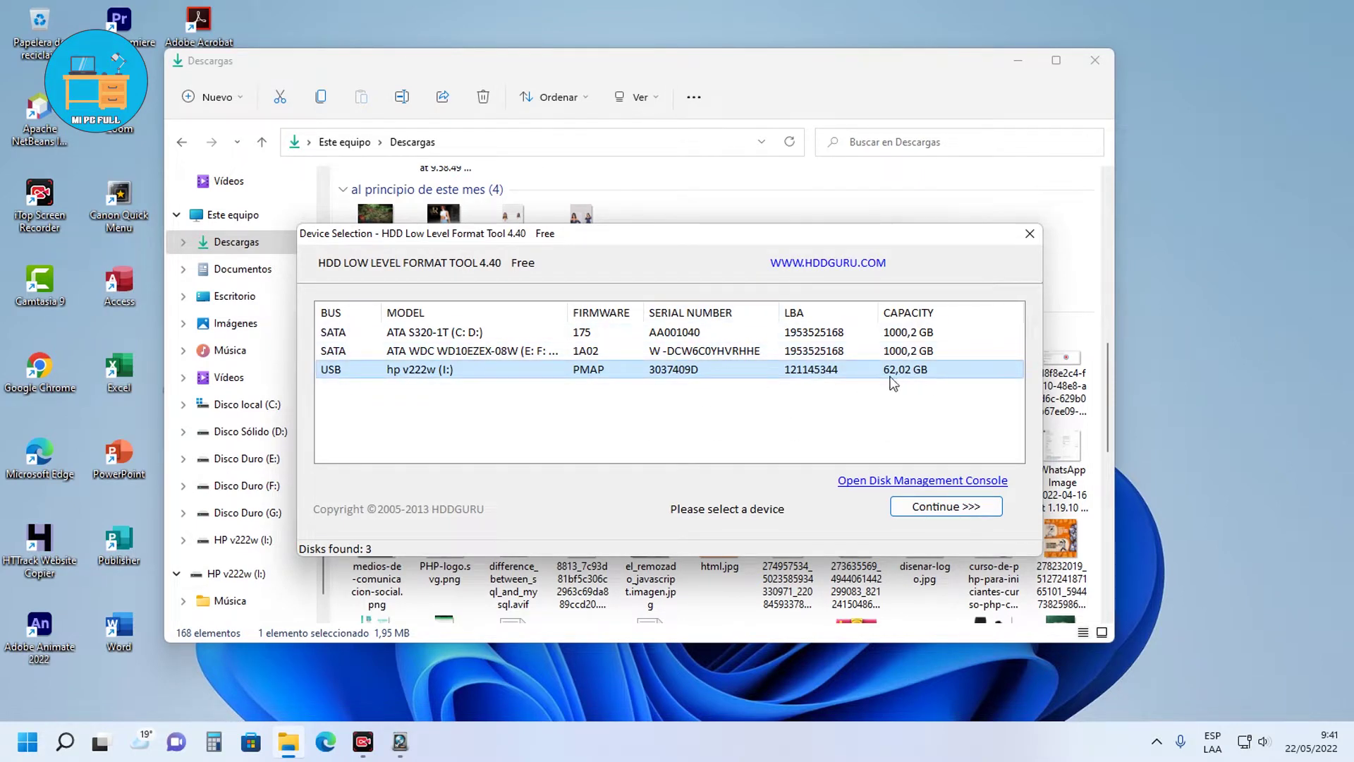
{"action": "left_click", "coordinate": [930, 508]}
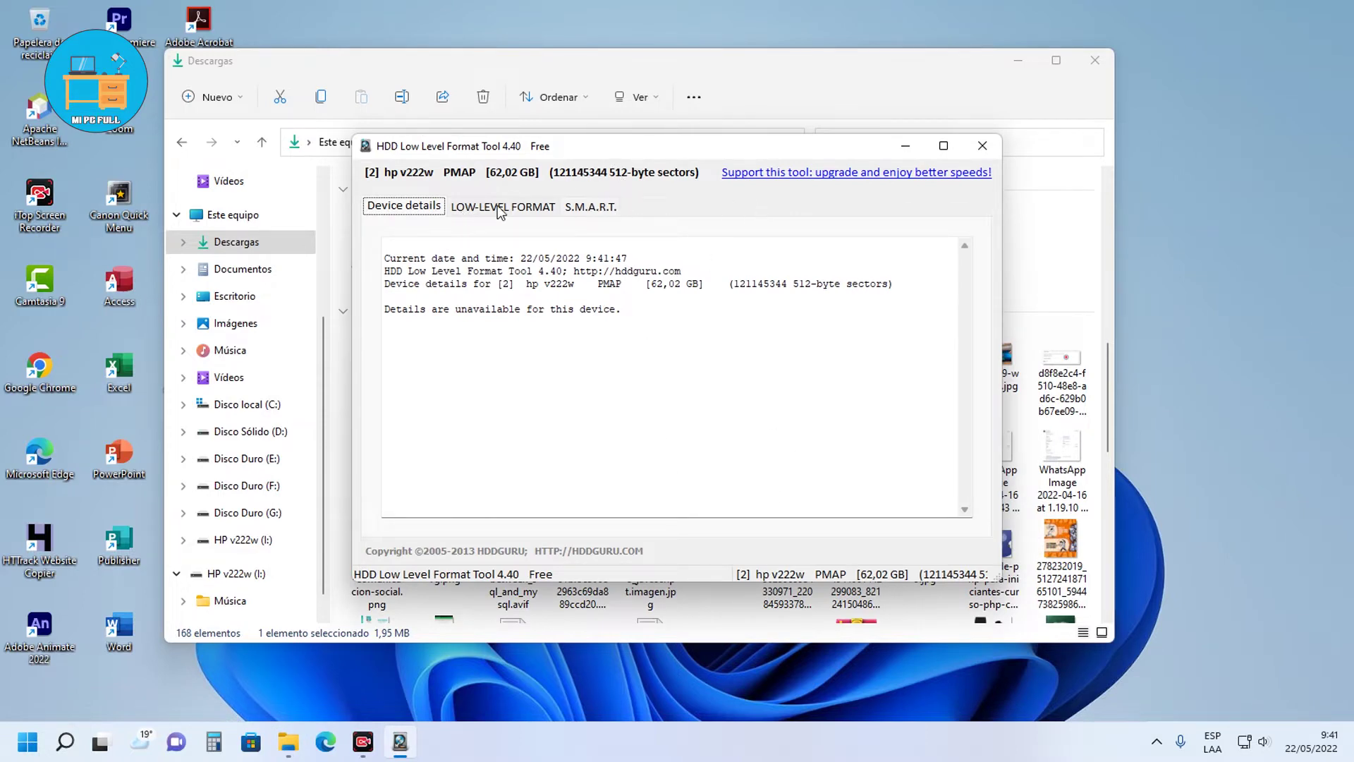
- Low-level format the hp v222w drive with quick wipe enabled, accepting the loss of all data, and close the tool
{"action": "left_click", "coordinate": [530, 213]}
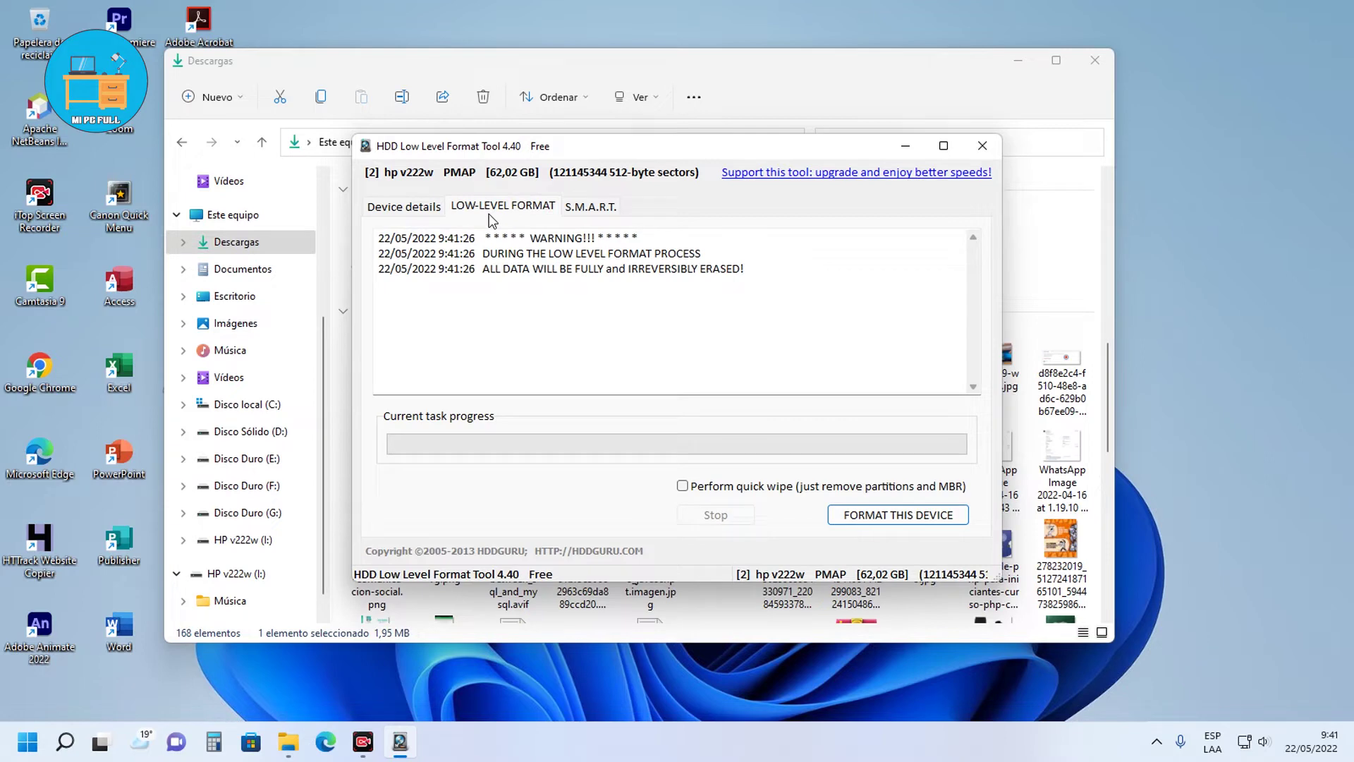
{"action": "left_click", "coordinate": [682, 487]}
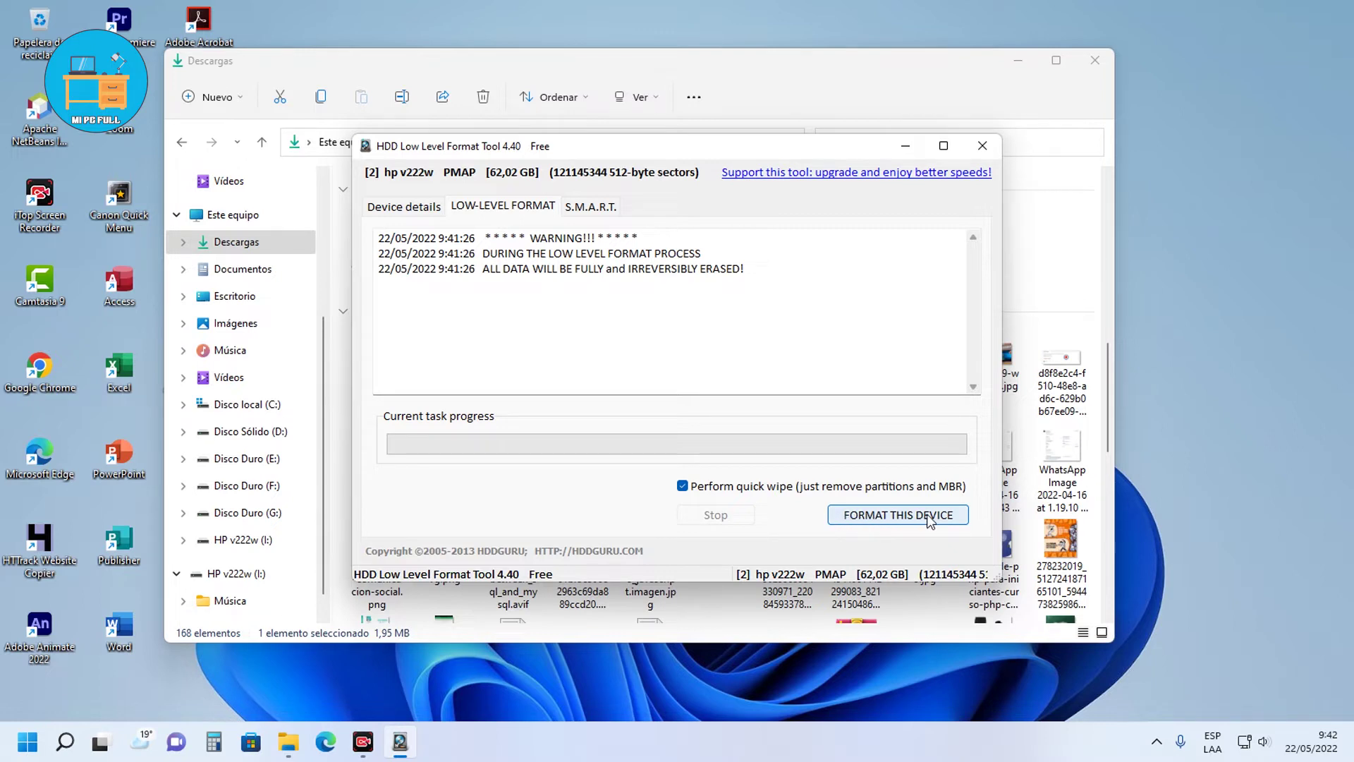
{"action": "left_click", "coordinate": [891, 515]}
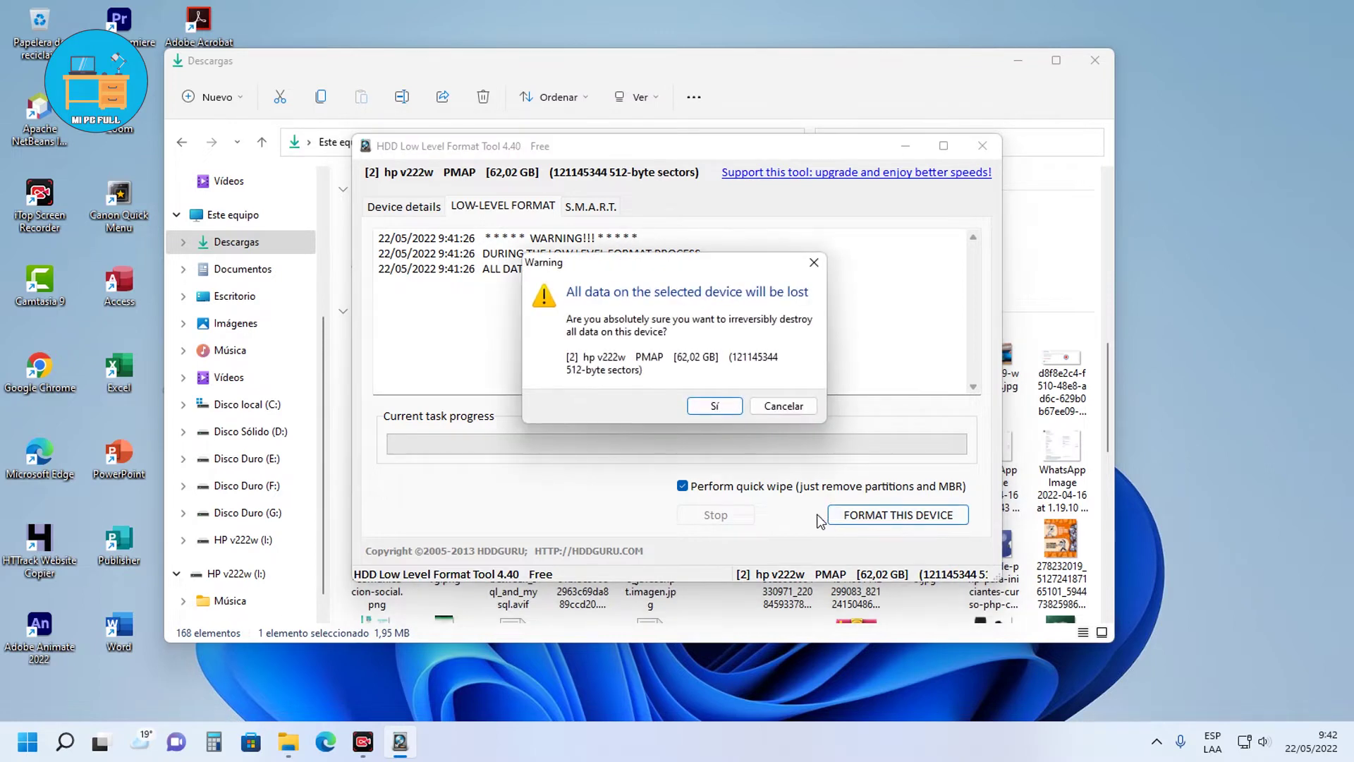
{"action": "left_click", "coordinate": [710, 409]}
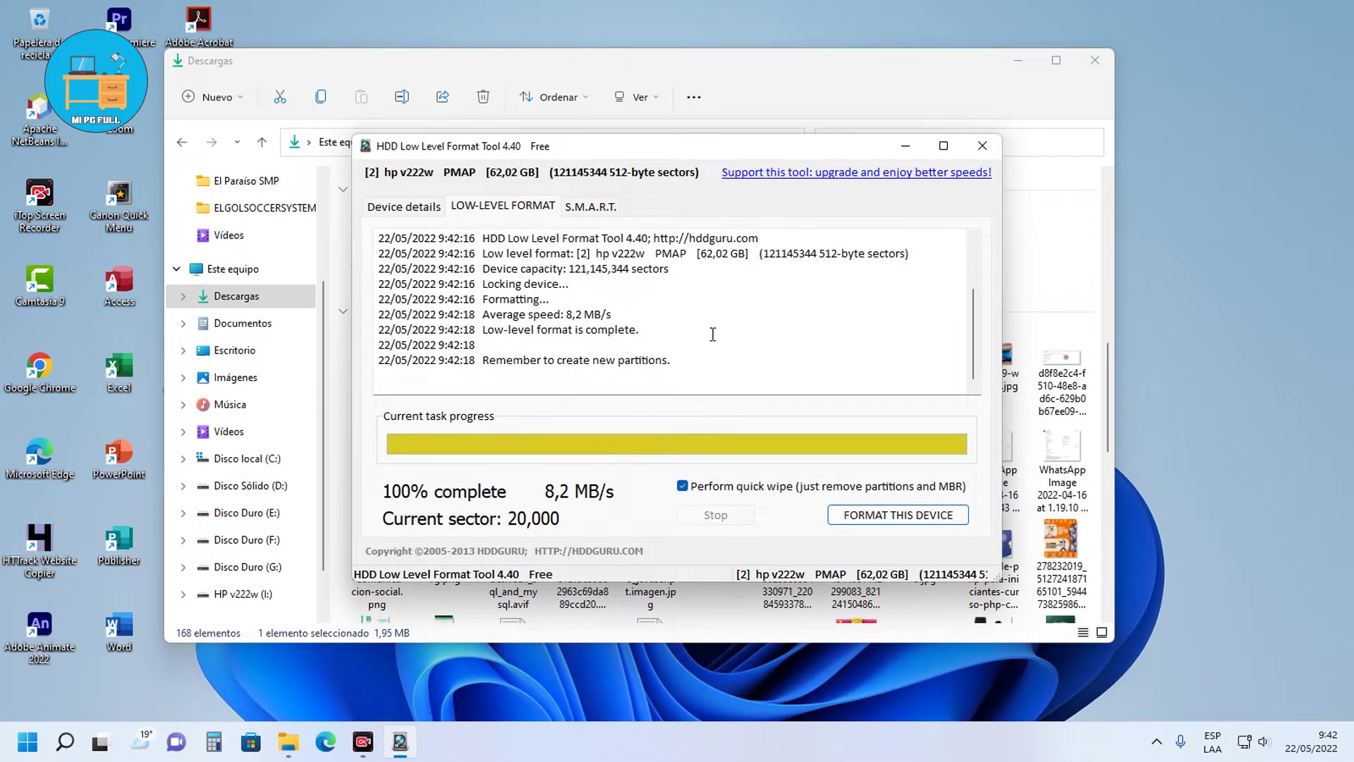
{"action": "mouse_move", "coordinate": [605, 153]}
{"action": "left_mouse_down"}
{"action": "mouse_move", "coordinate": [845, 147]}
{"action": "mouse_move", "coordinate": [617, 143]}
{"action": "left_mouse_up"}
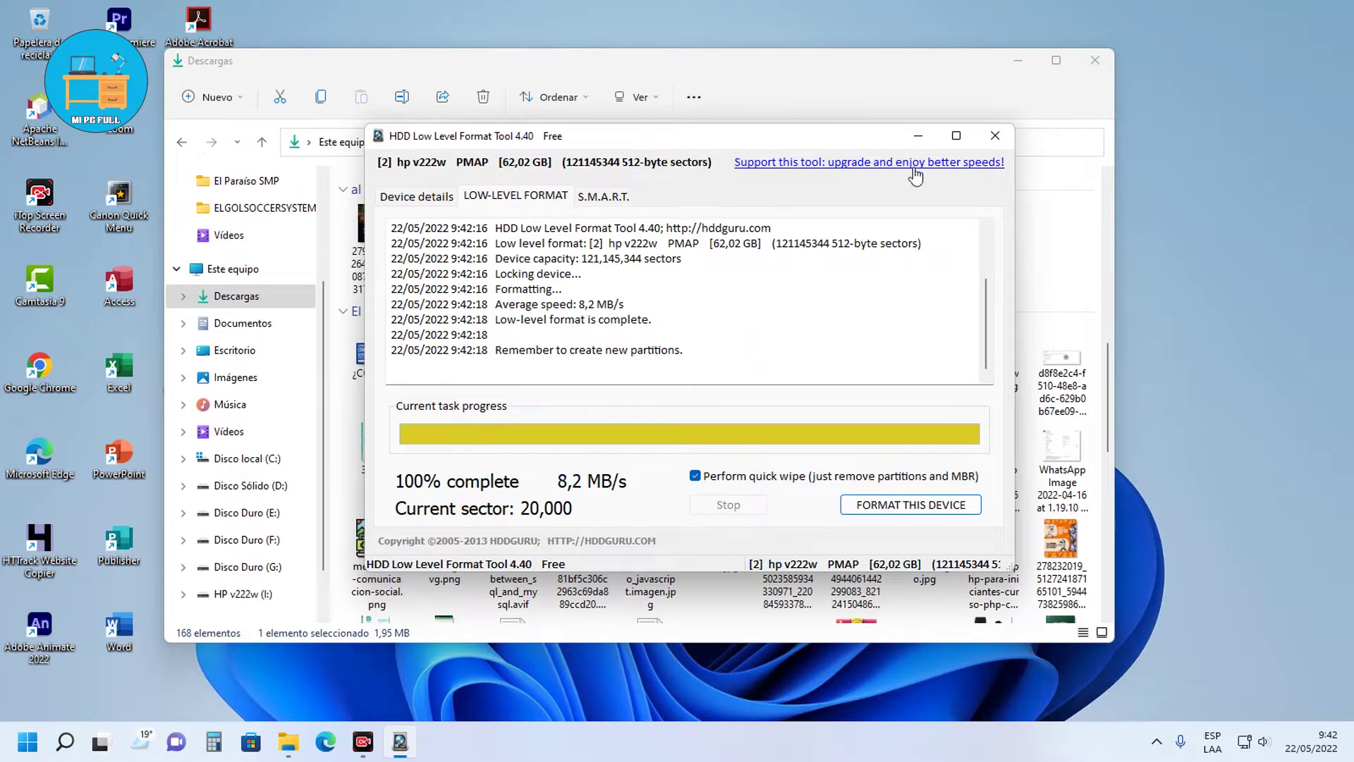
{"action": "left_click", "coordinate": [994, 135]}
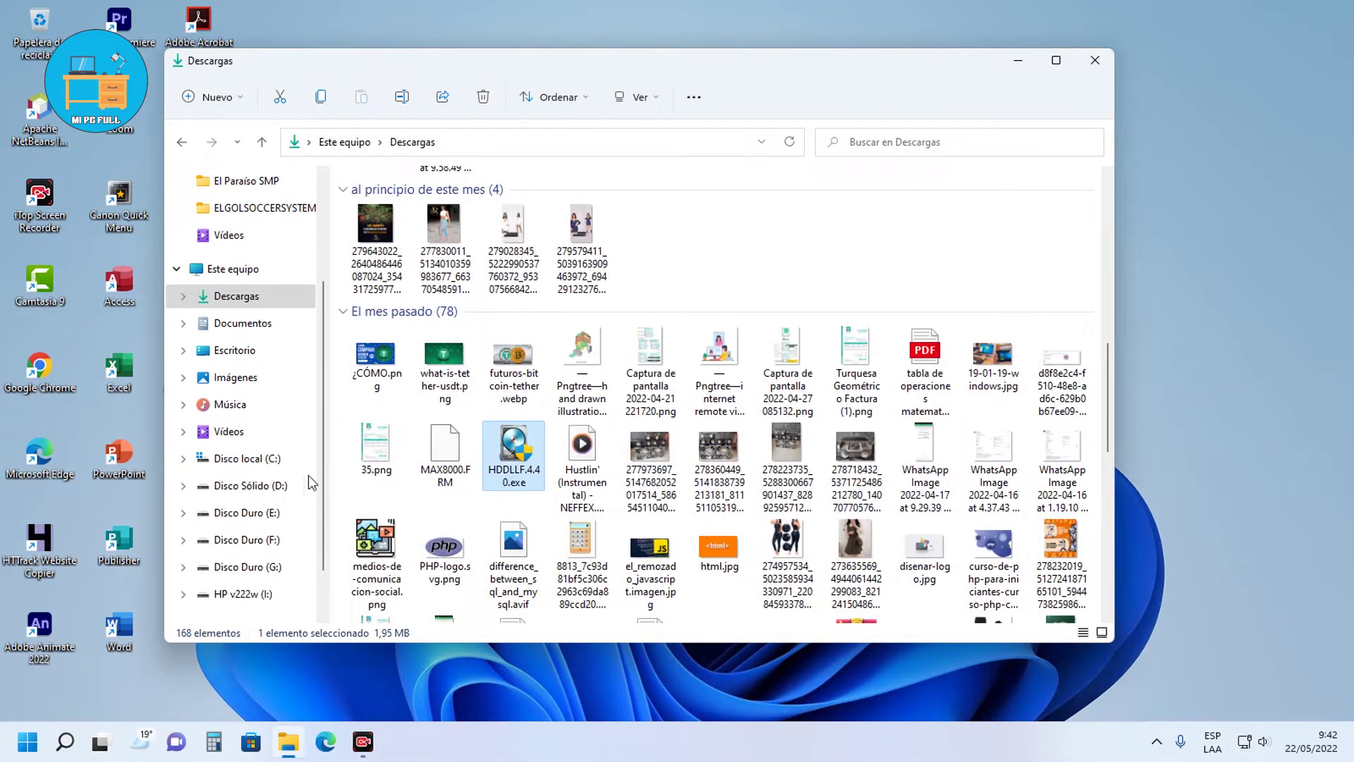
- Try to open the HP v222w (I:) drive without accepting the offer to format it
{"action": "left_click", "coordinate": [258, 594]}
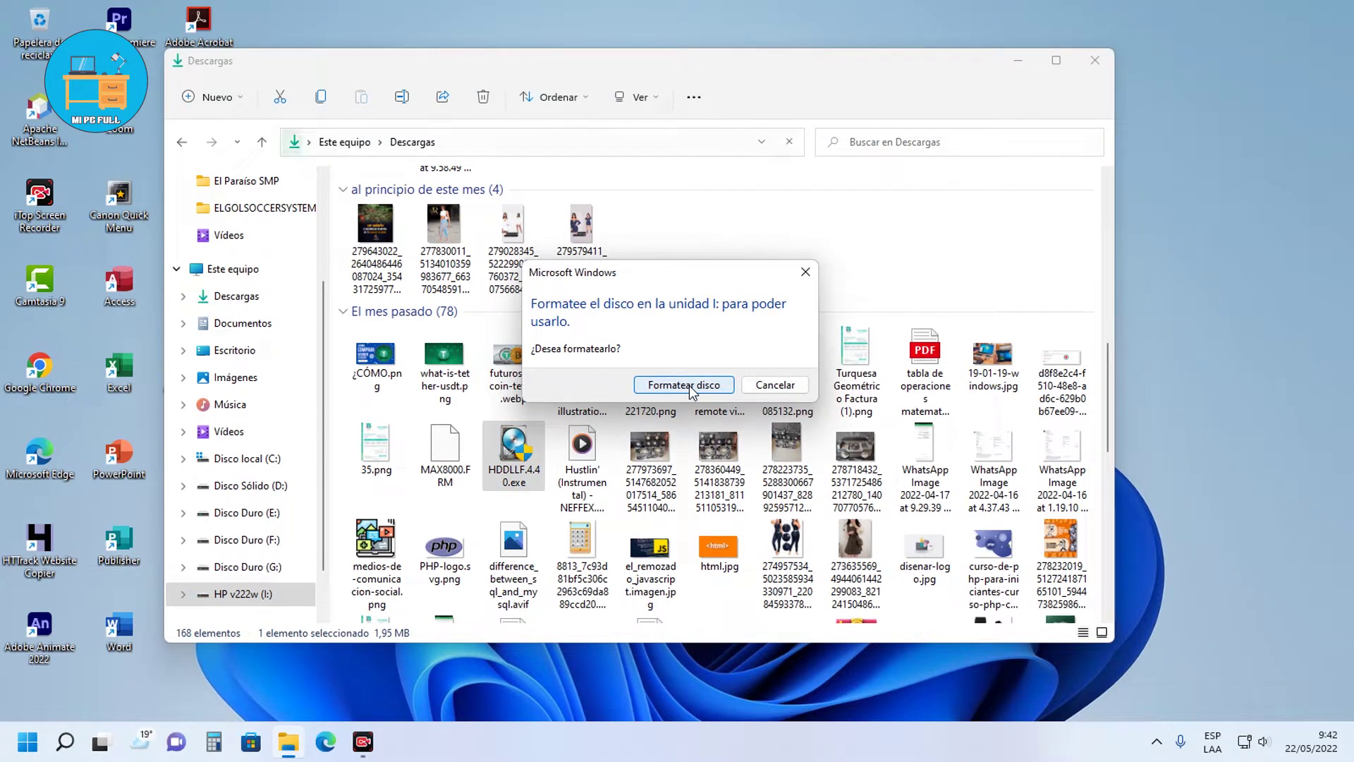
{"action": "left_click", "coordinate": [774, 388]}
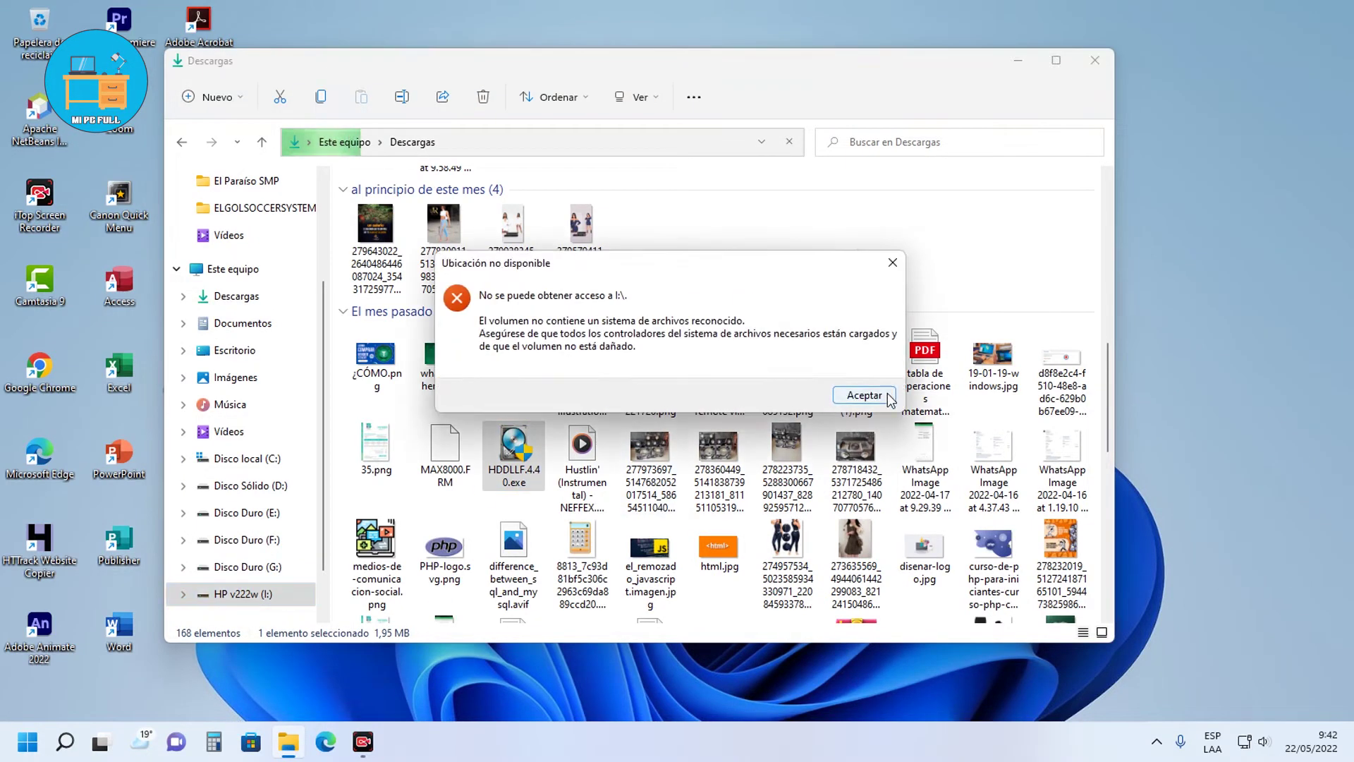
{"action": "left_click", "coordinate": [864, 395]}
- Run HDDLLF.4.40.exe as administrator in free mode, check the S.M.A.R.T. and low-level format pages for the hp v222w drive, and close the tool
{"action": "right_click", "coordinate": [513, 455]}
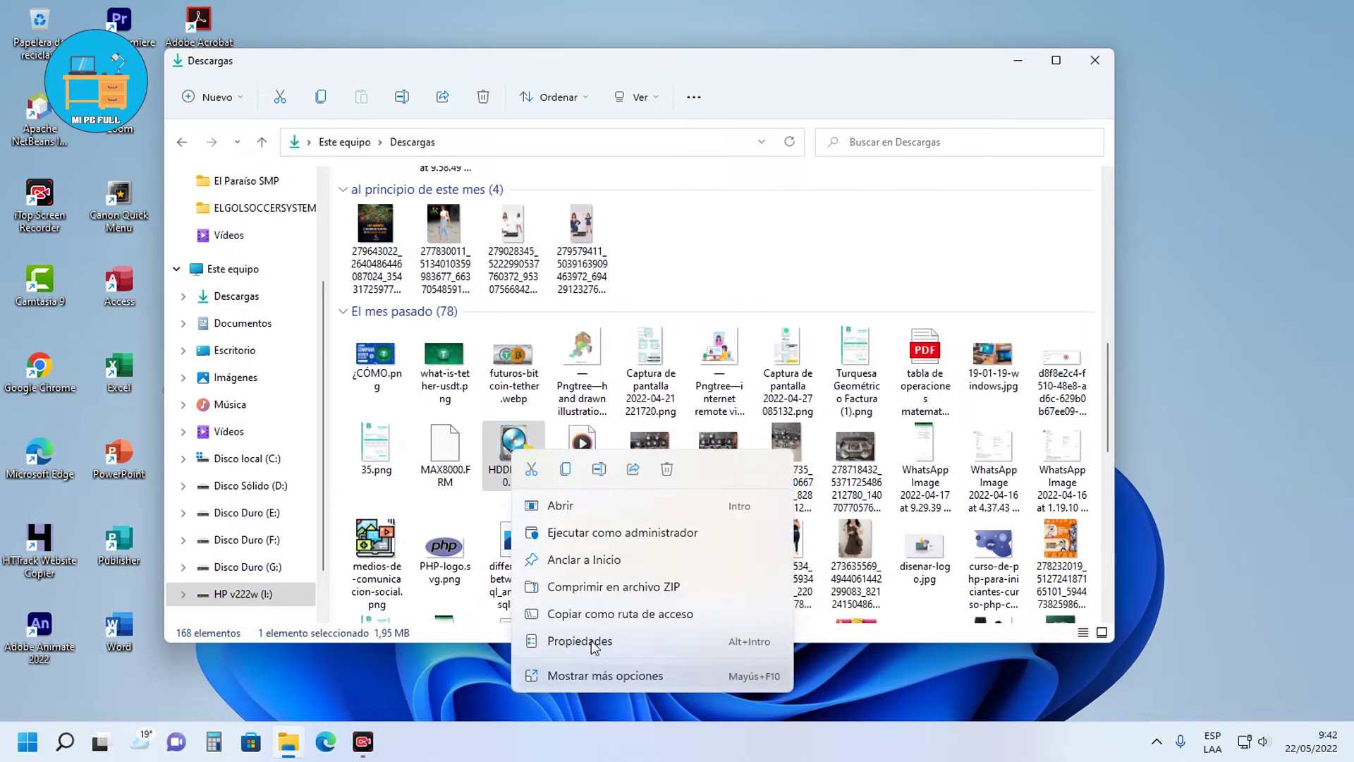
{"action": "left_click", "coordinate": [599, 540]}
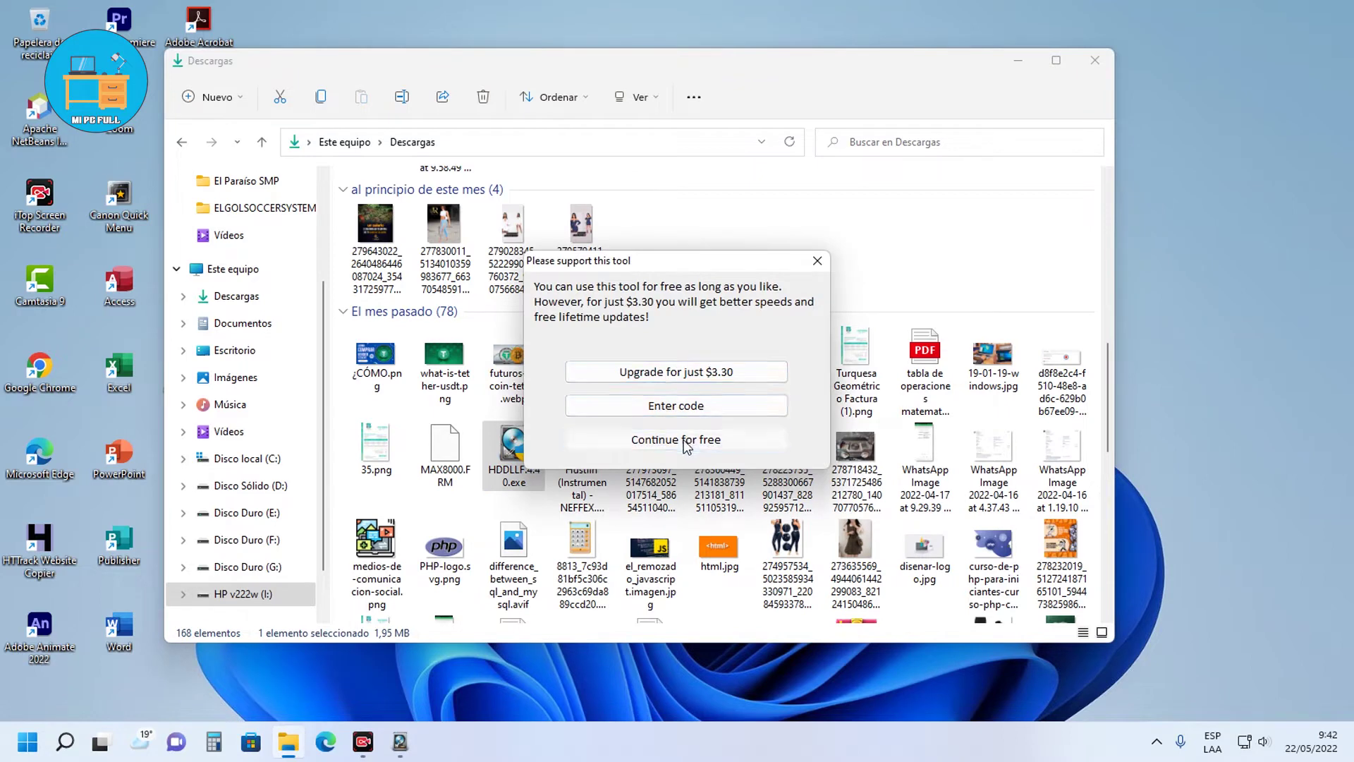
{"action": "left_click", "coordinate": [670, 438]}
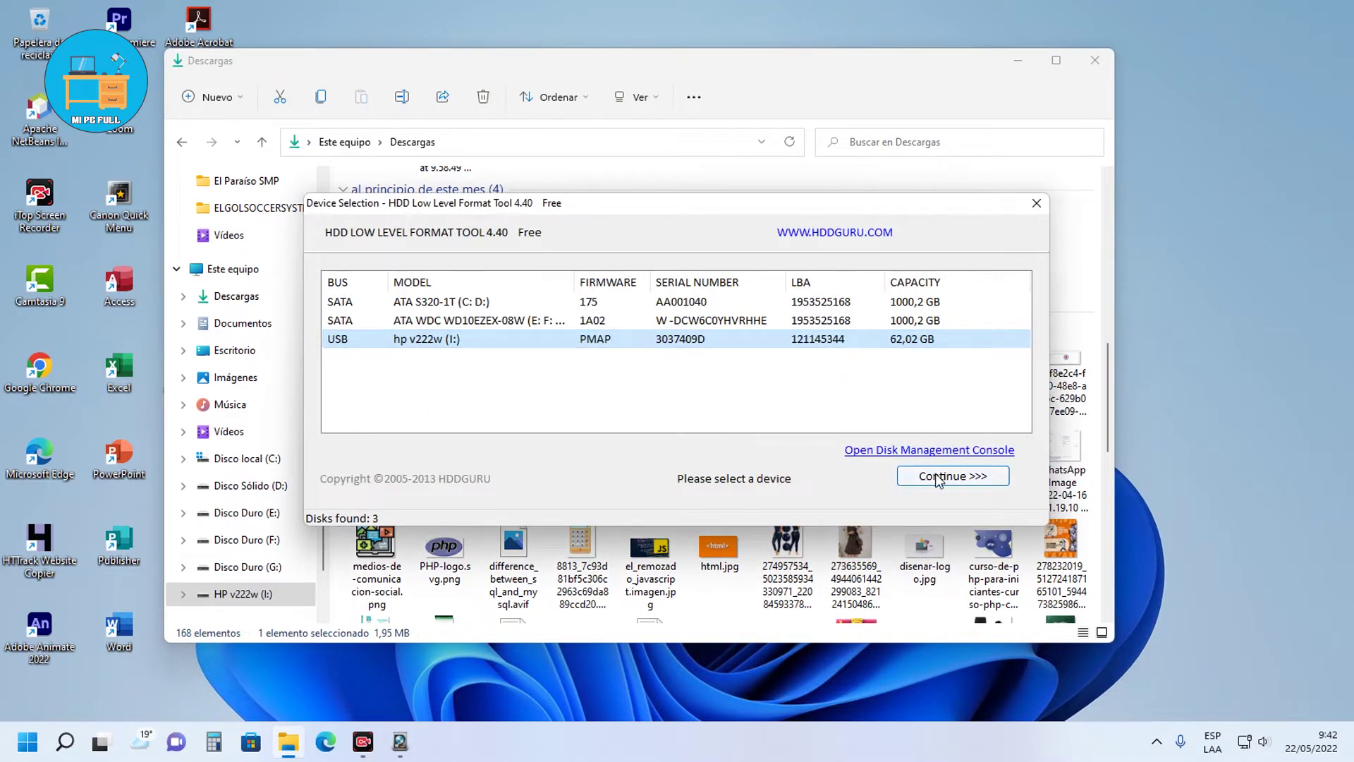
{"action": "left_click", "coordinate": [937, 475]}
{"action": "left_click", "coordinate": [538, 208]}
{"action": "left_click", "coordinate": [589, 207]}
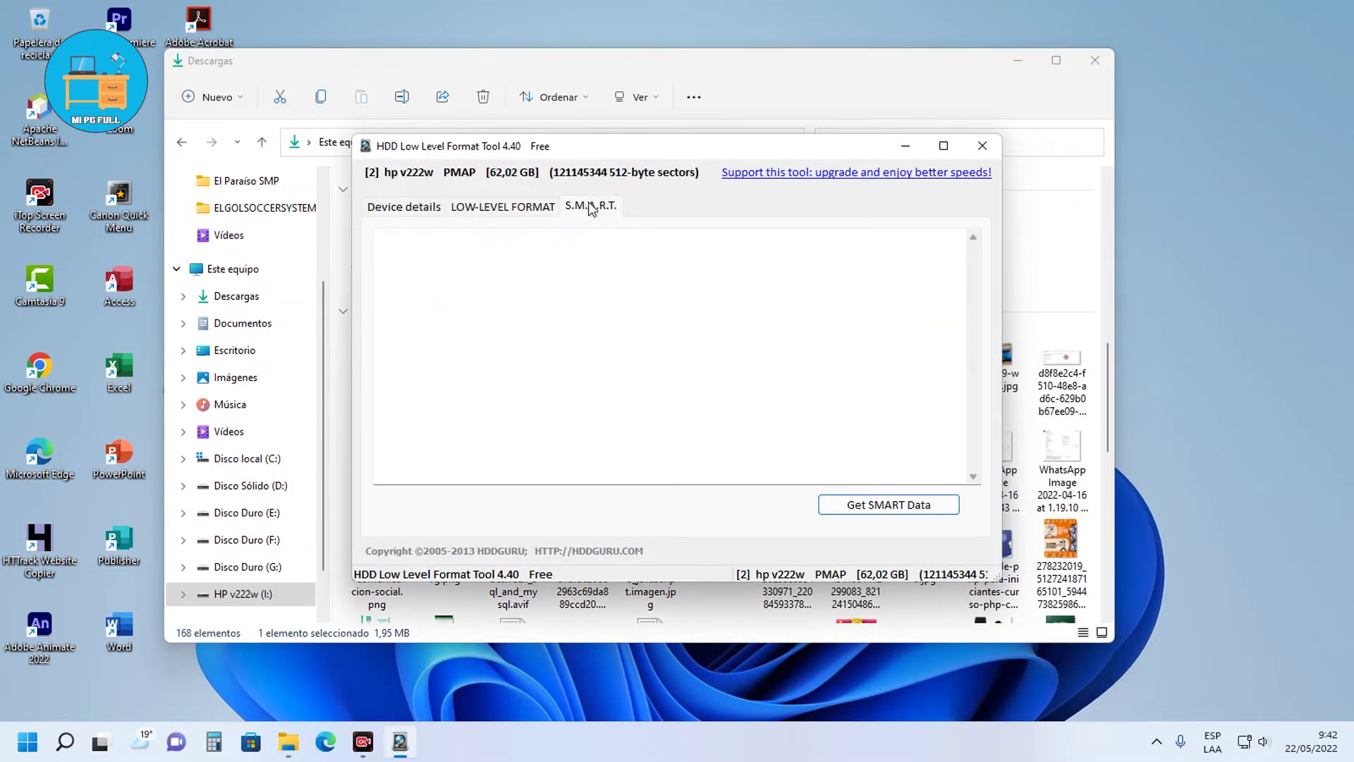
{"action": "left_click", "coordinate": [504, 206]}
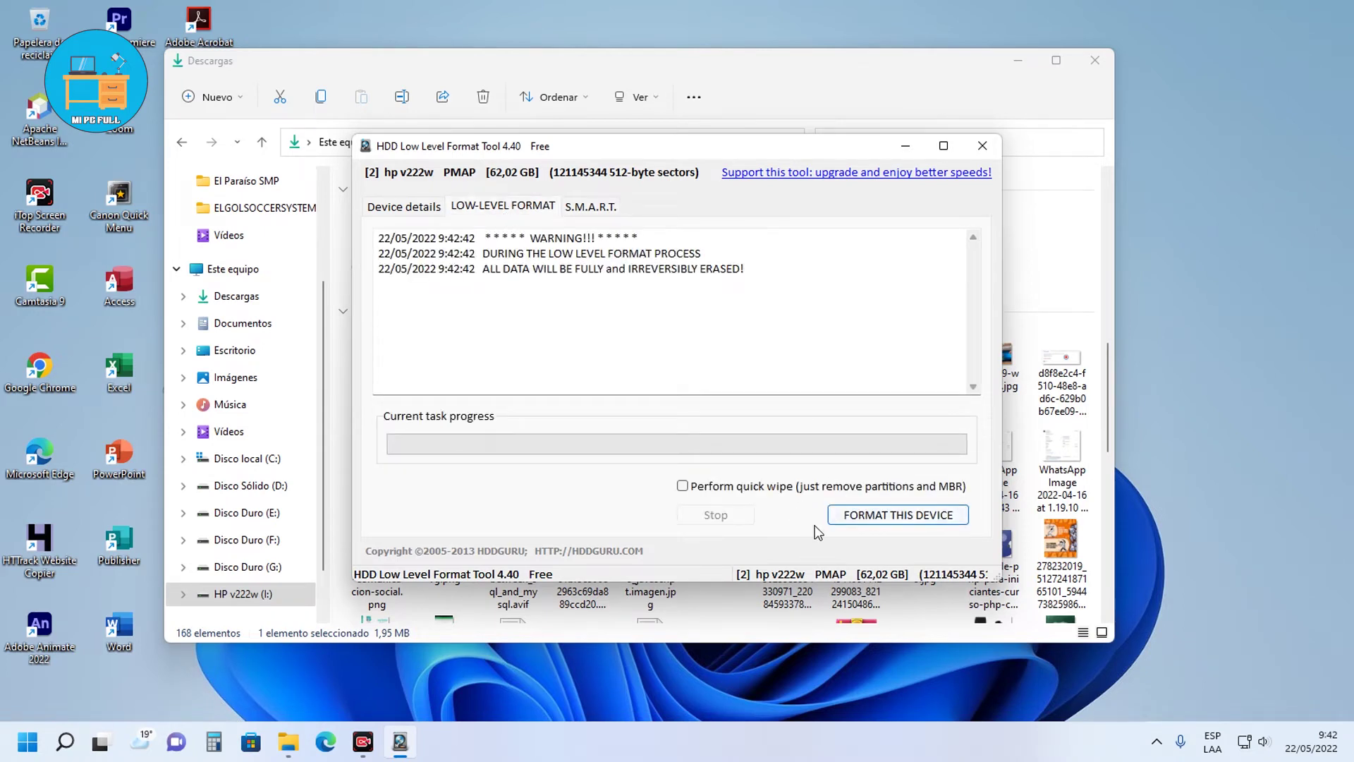
{"action": "left_click", "coordinate": [982, 146]}
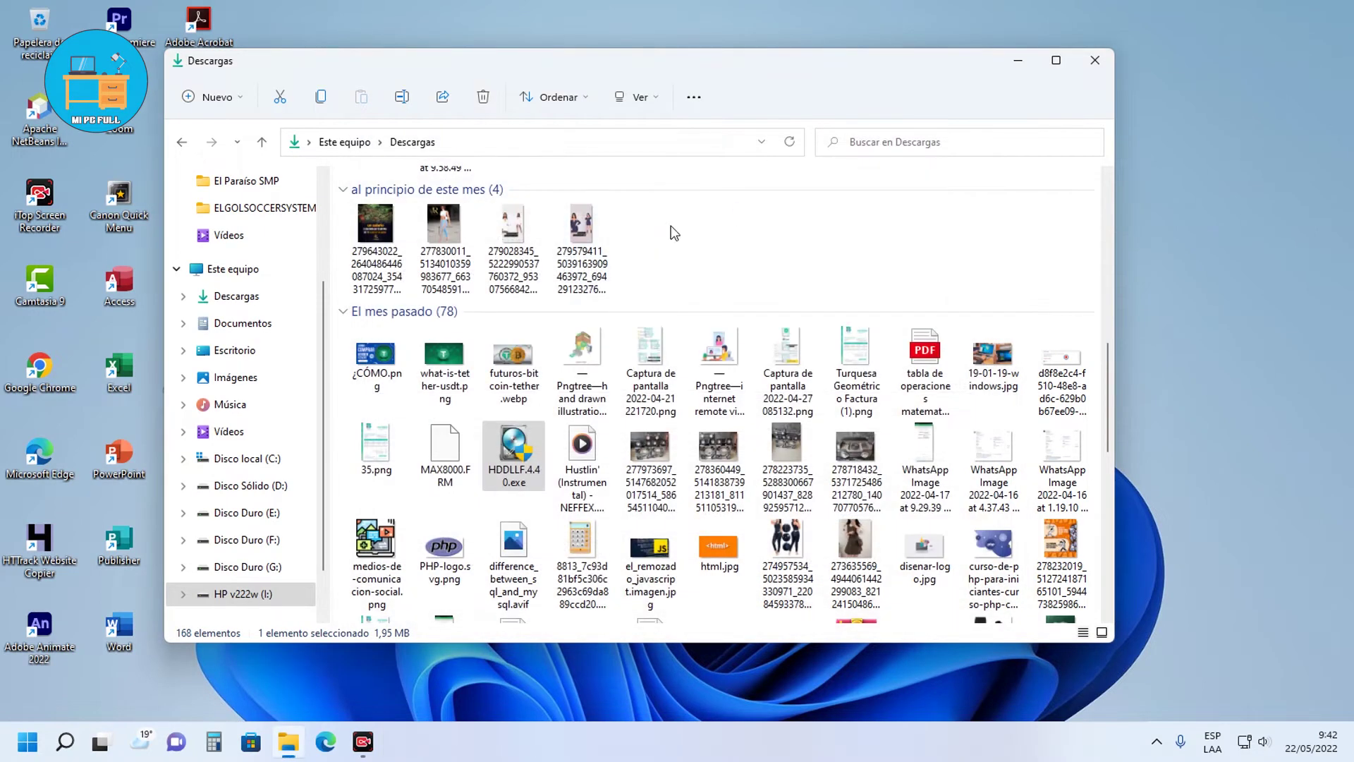
- Open the Windows format settings for HP v222w (I:), check the file system choices, and restore the default values
{"action": "left_click", "coordinate": [237, 600]}
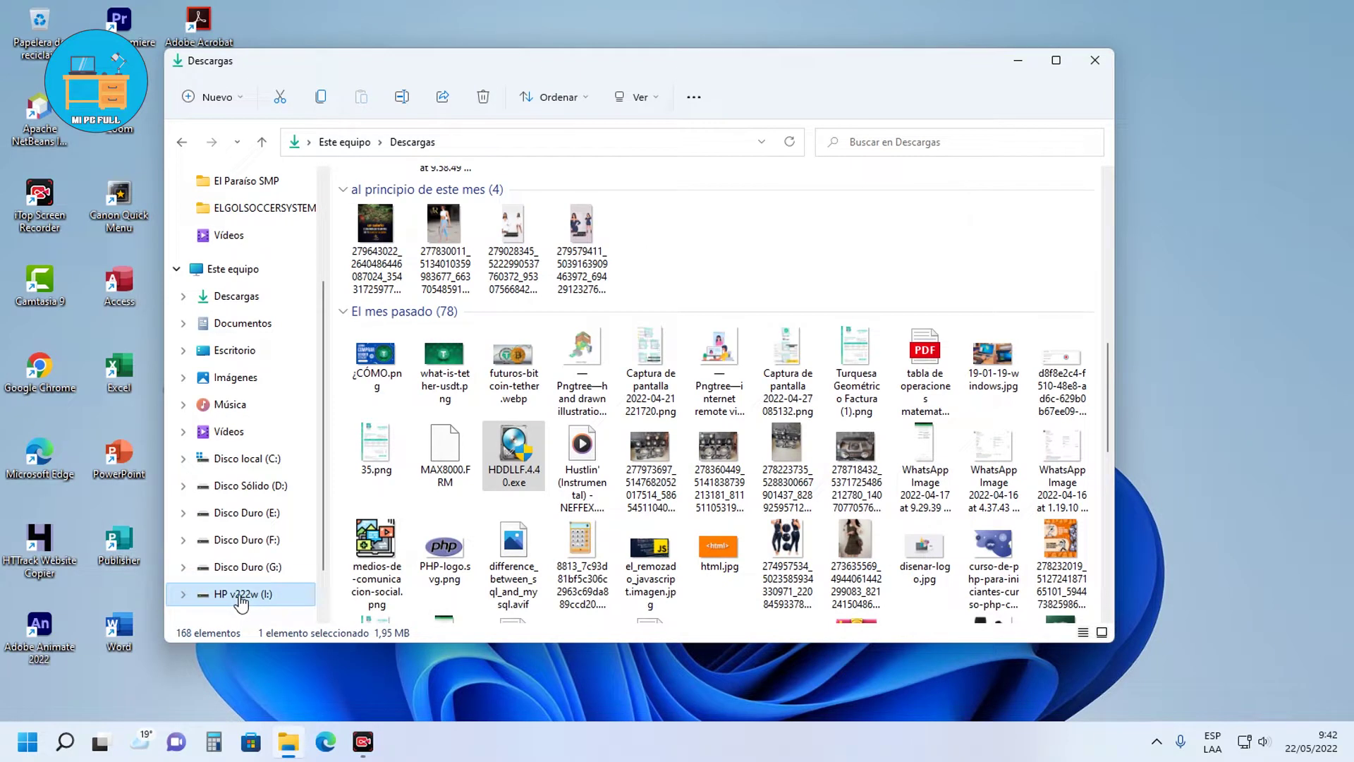
{"action": "right_click", "coordinate": [239, 601]}
{"action": "left_click", "coordinate": [332, 407]}
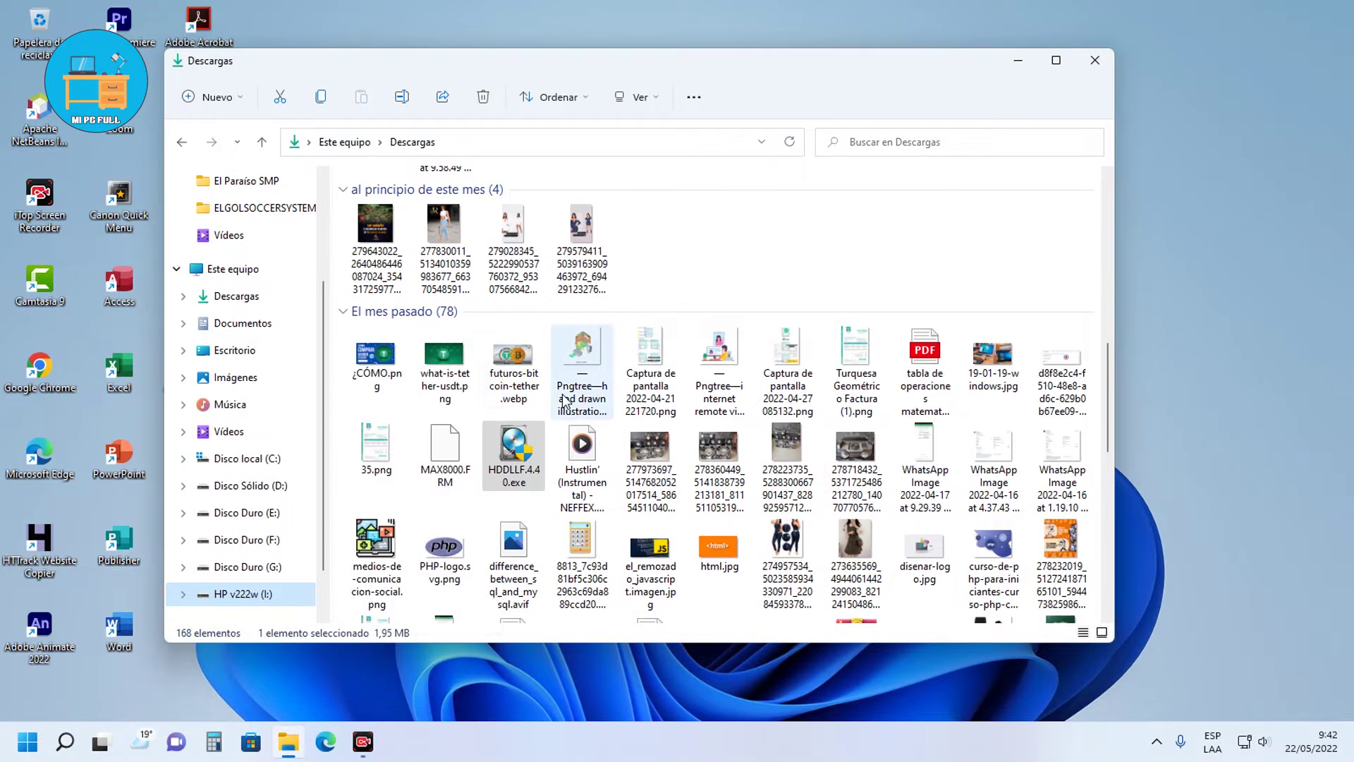
{"action": "left_click_drag", "start_coordinate": [328, 267], "coordinate": [847, 216]}
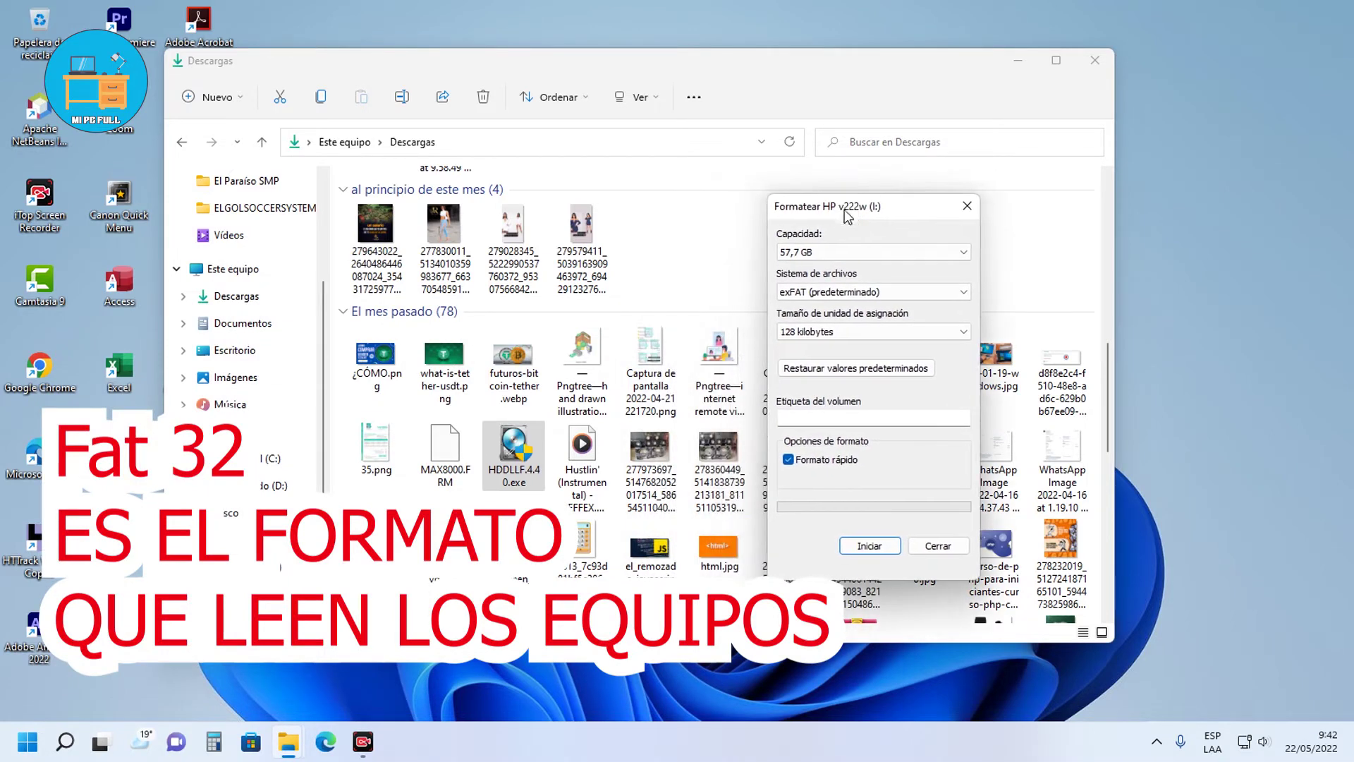
{"action": "left_click", "coordinate": [894, 294]}
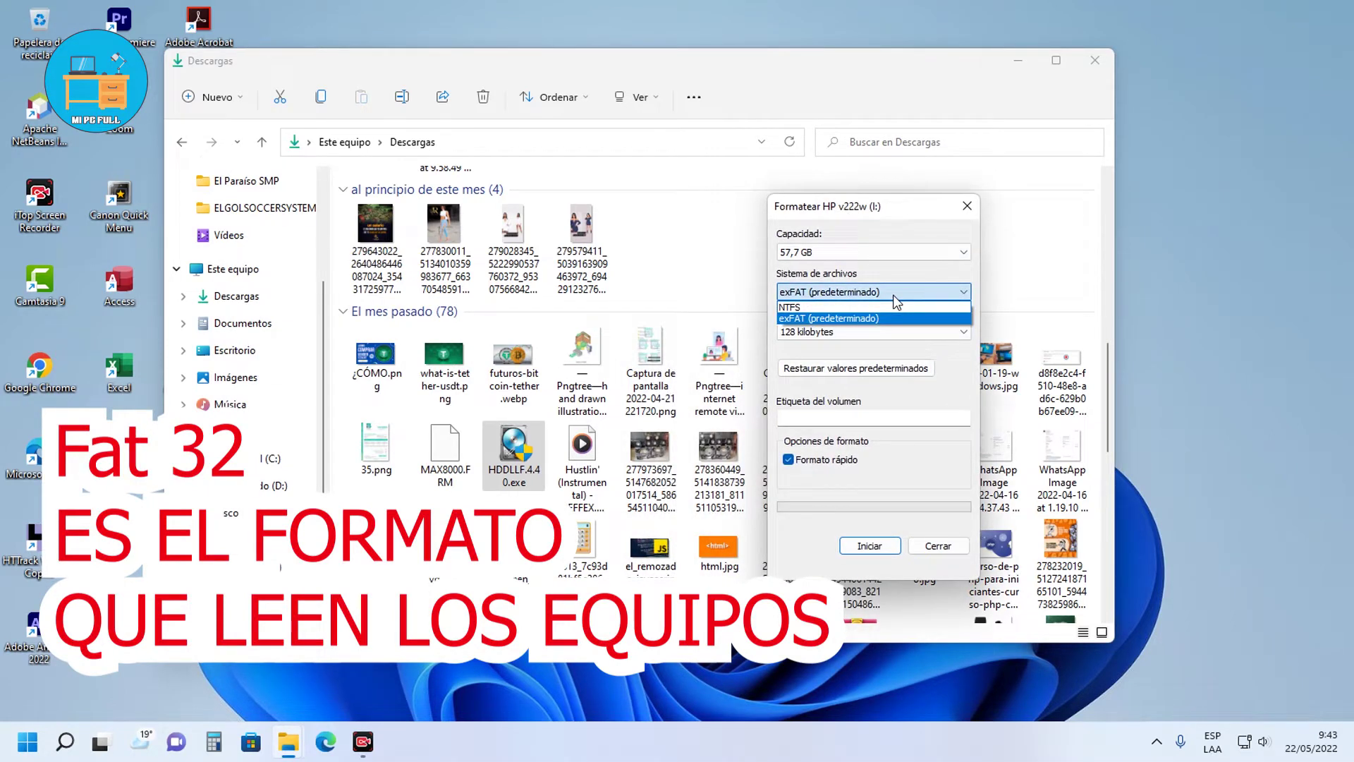
{"action": "left_click", "coordinate": [893, 295]}
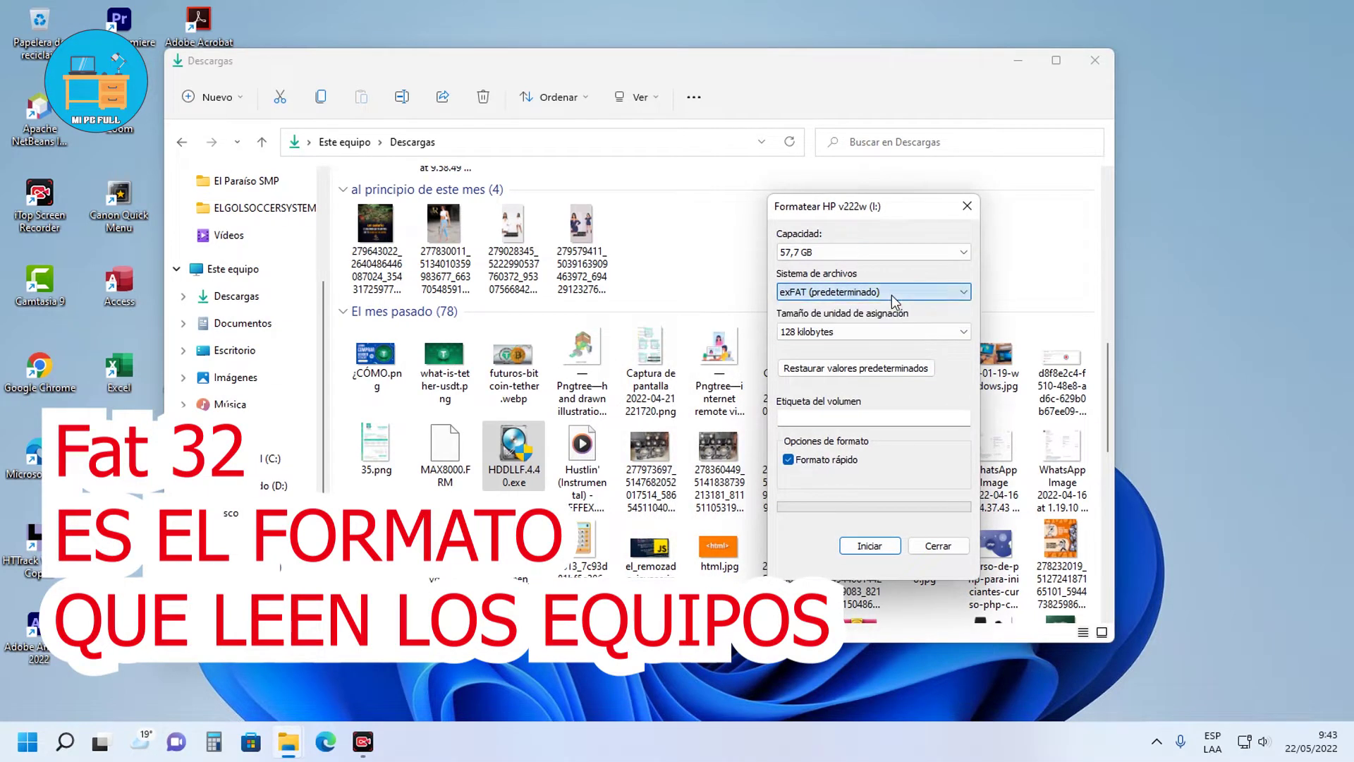
{"action": "left_click", "coordinate": [845, 370]}
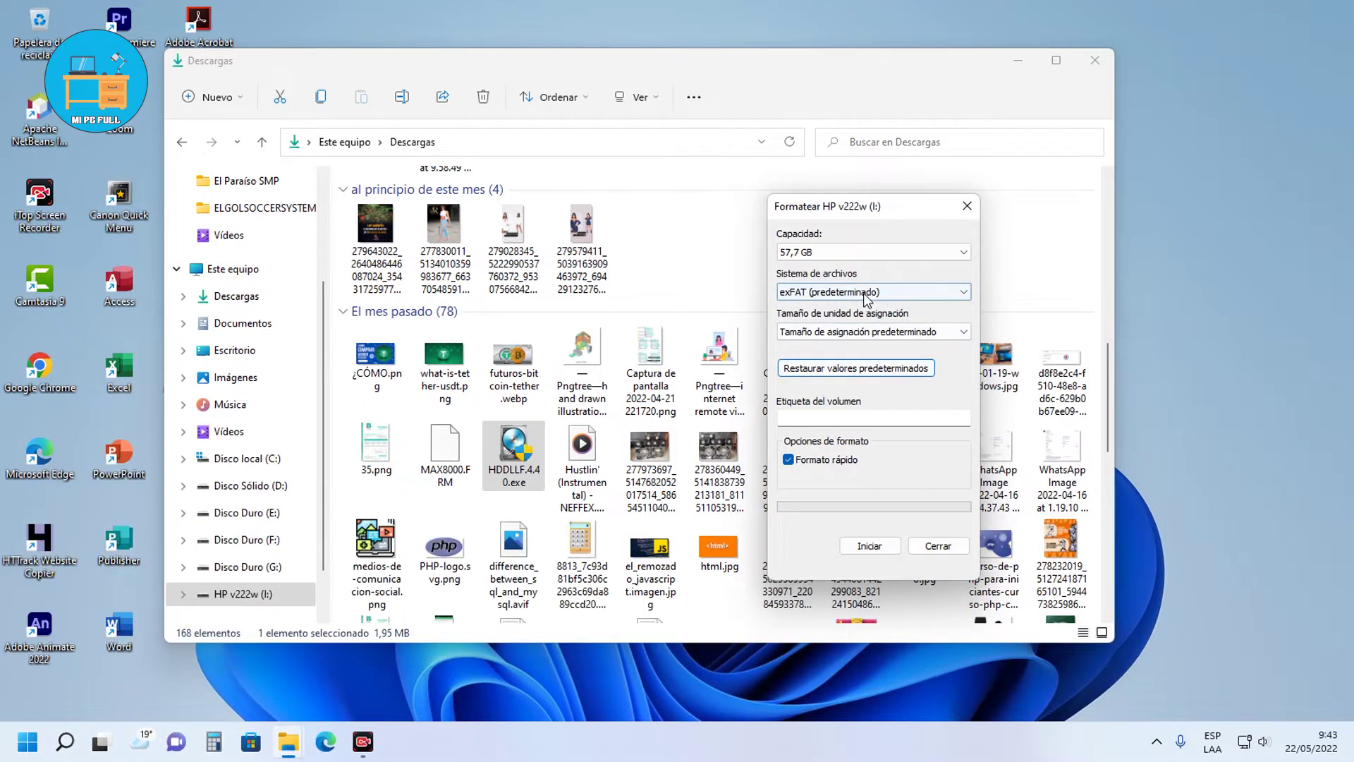
{"action": "left_click", "coordinate": [864, 289]}
{"action": "left_click", "coordinate": [884, 293]}
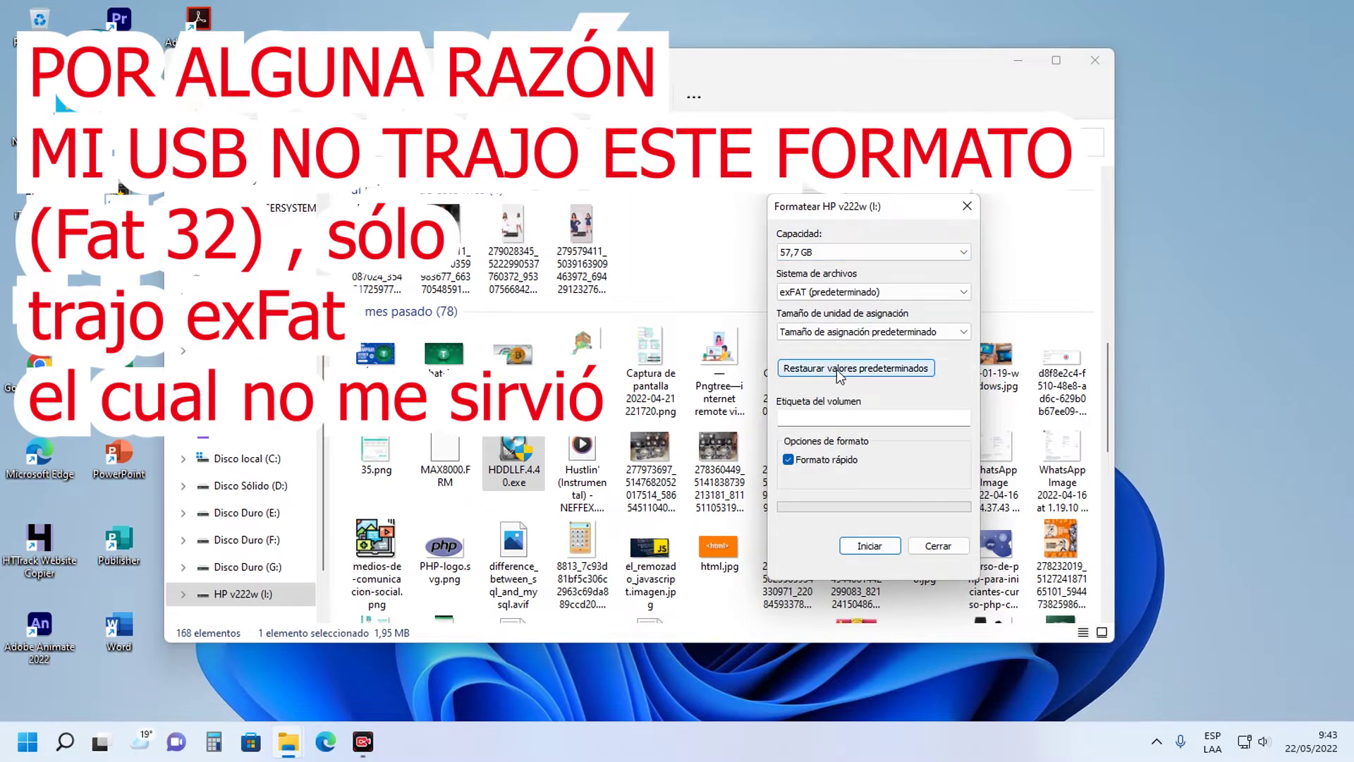
- Label the volume HP 64, quick-format the drive as exFAT accepting the loss of all data, and close the format settings
{"action": "left_click", "coordinate": [826, 418]}
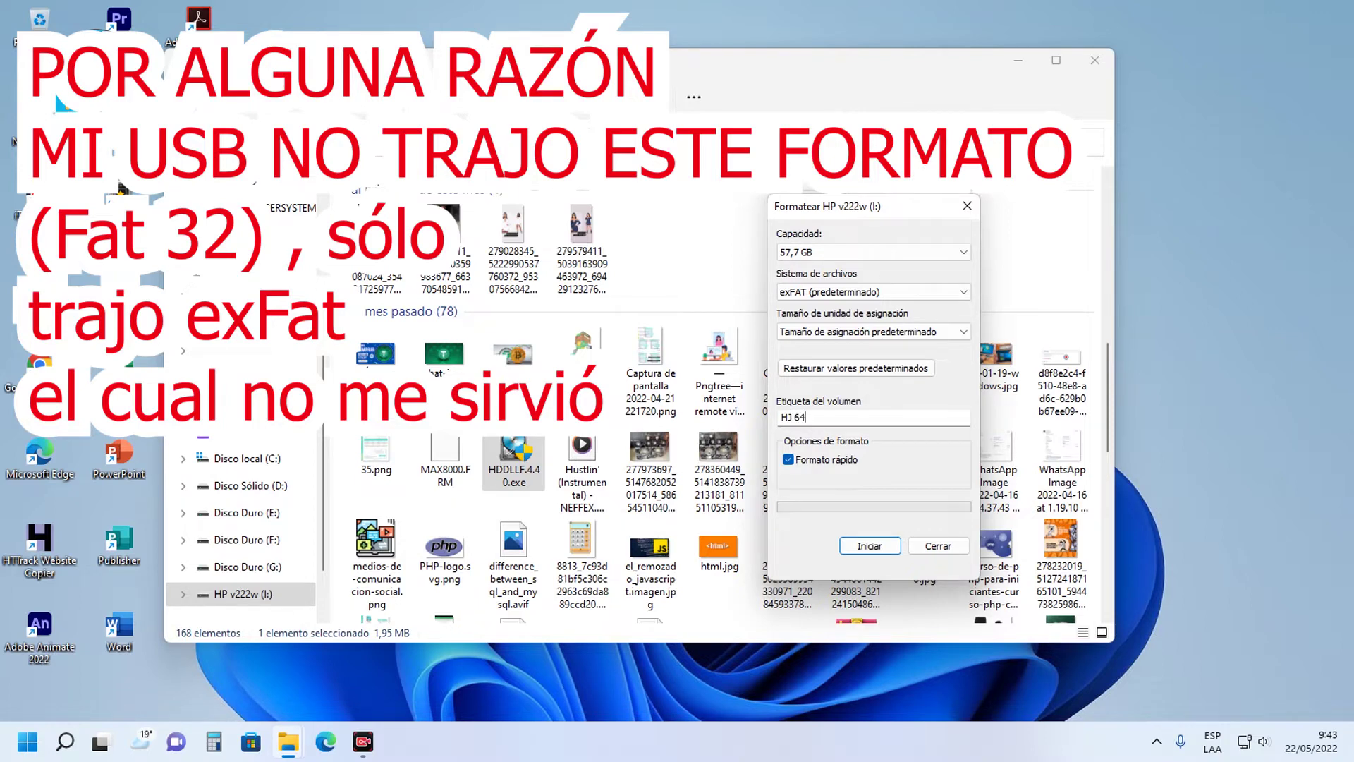
{"action": "double_click", "coordinate": [788, 416]}
{"action": "left_click", "coordinate": [873, 556]}
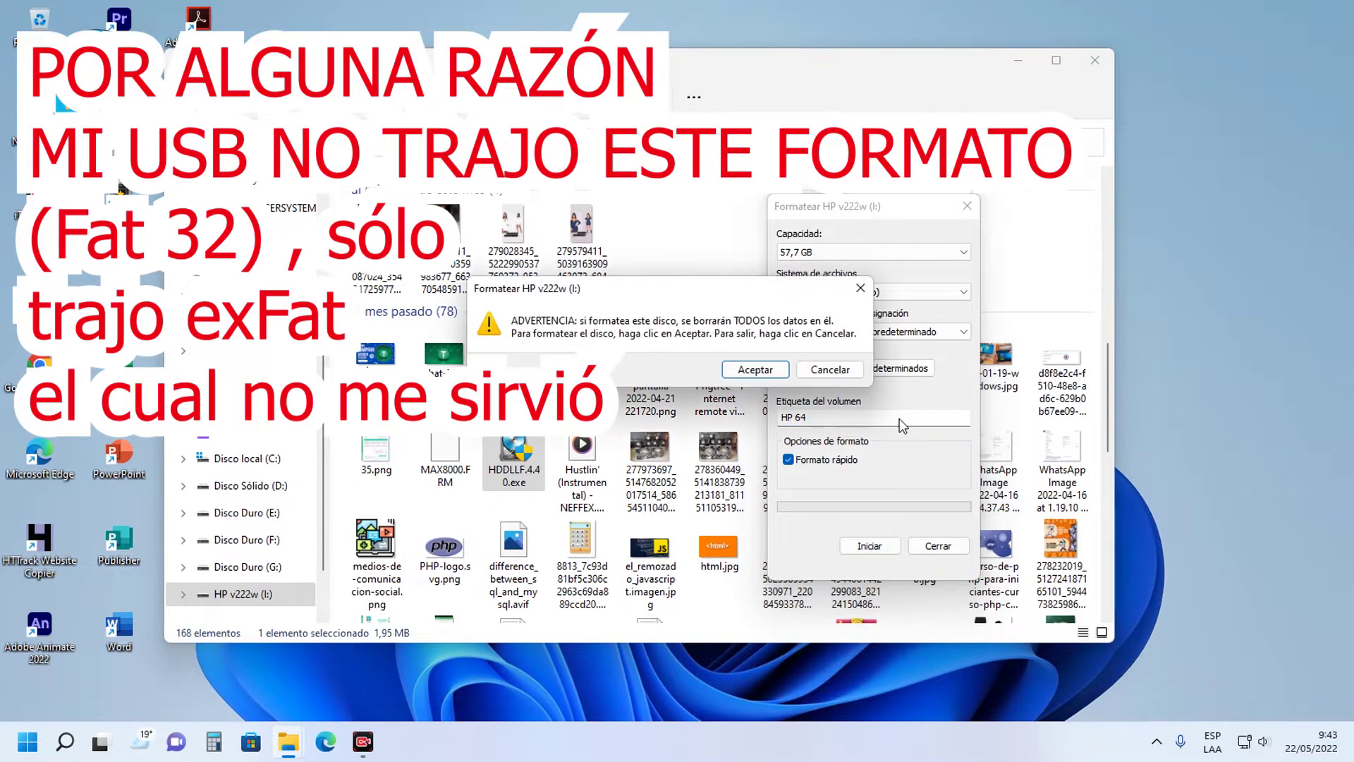
{"action": "left_click", "coordinate": [756, 369]}
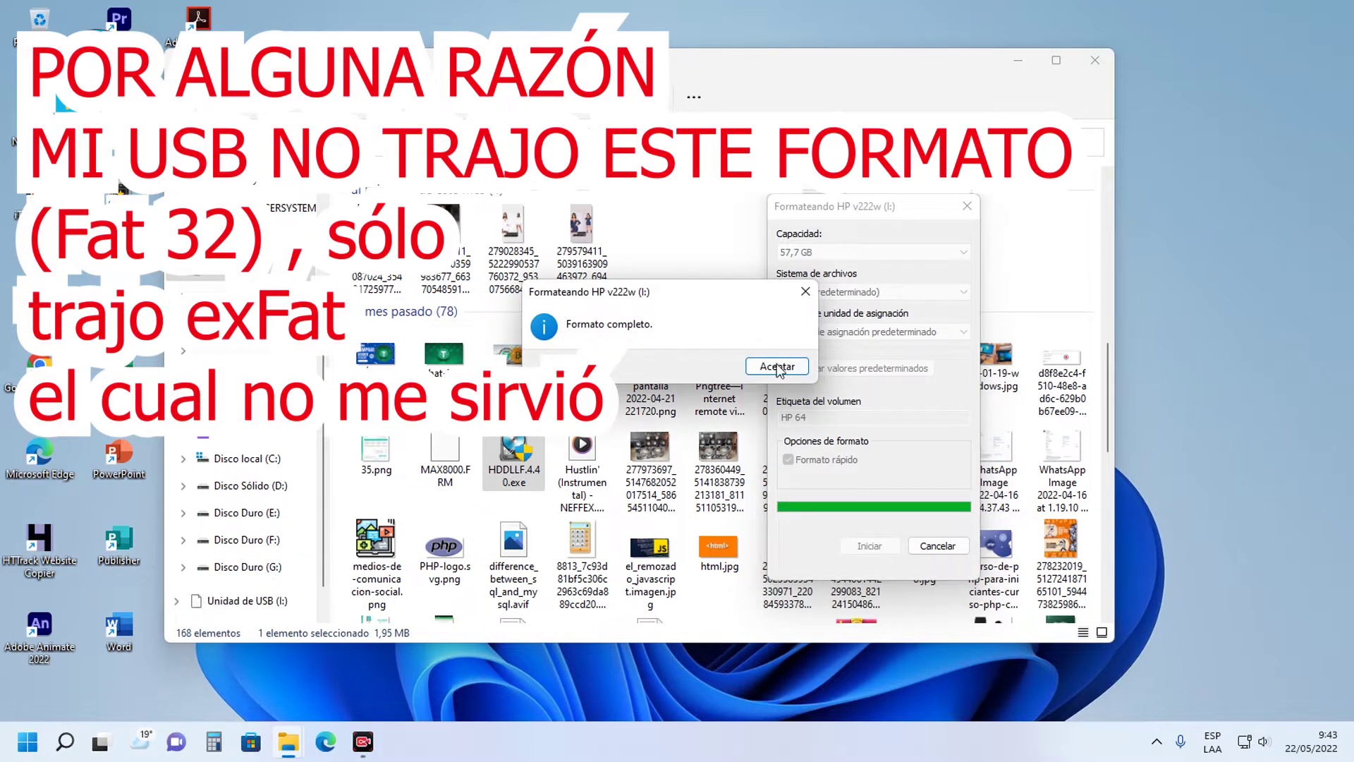
{"action": "left_click", "coordinate": [779, 367]}
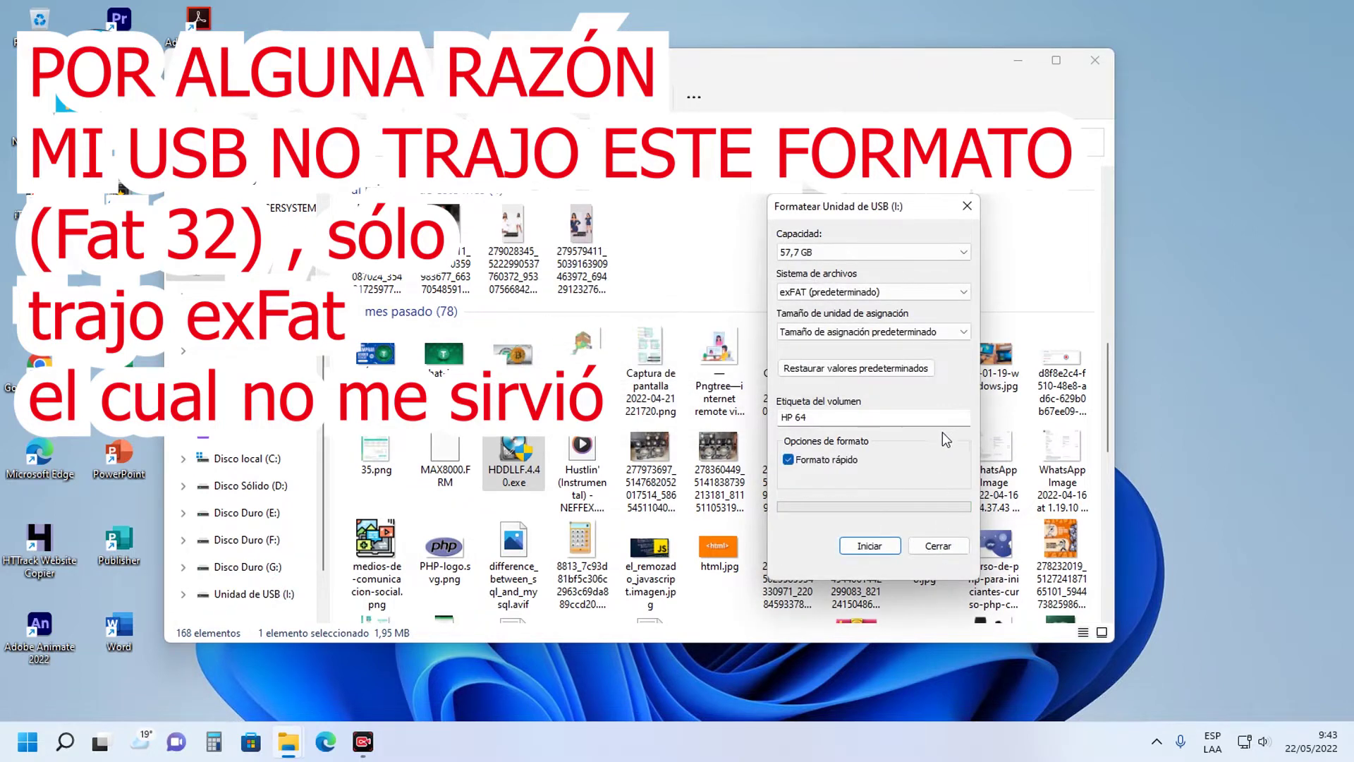
{"action": "left_click", "coordinate": [938, 546]}
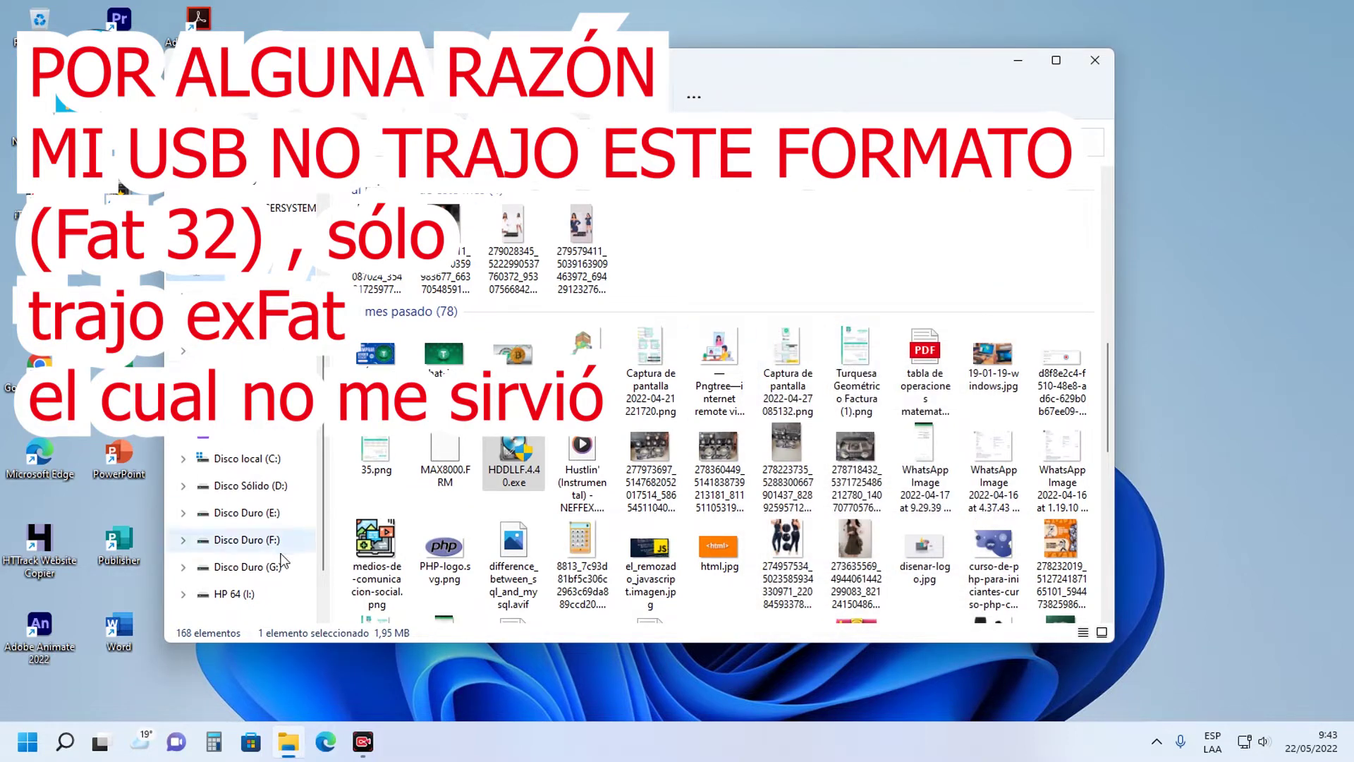
- Copy the Sech folder from the music folder on Disco Duro (E:)
{"action": "left_click", "coordinate": [279, 514]}
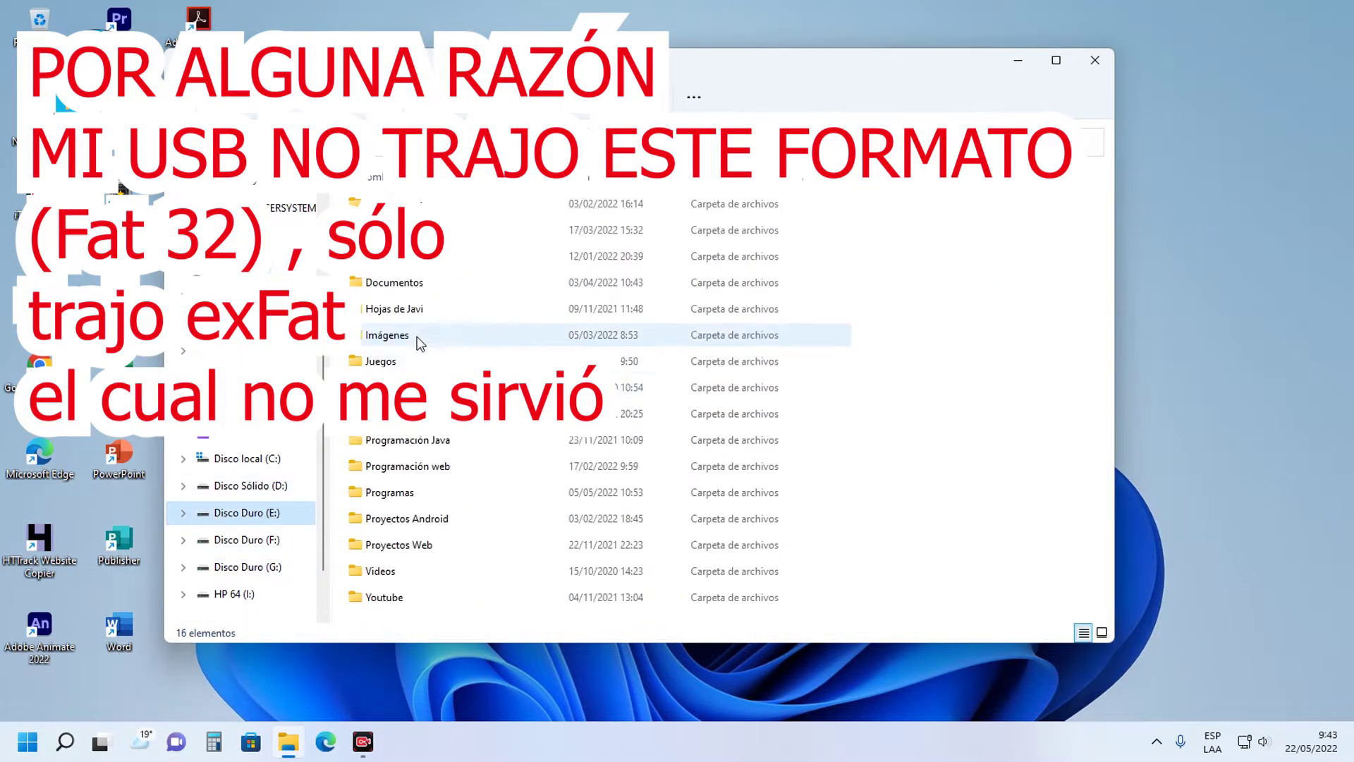
{"action": "double_click", "coordinate": [465, 413]}
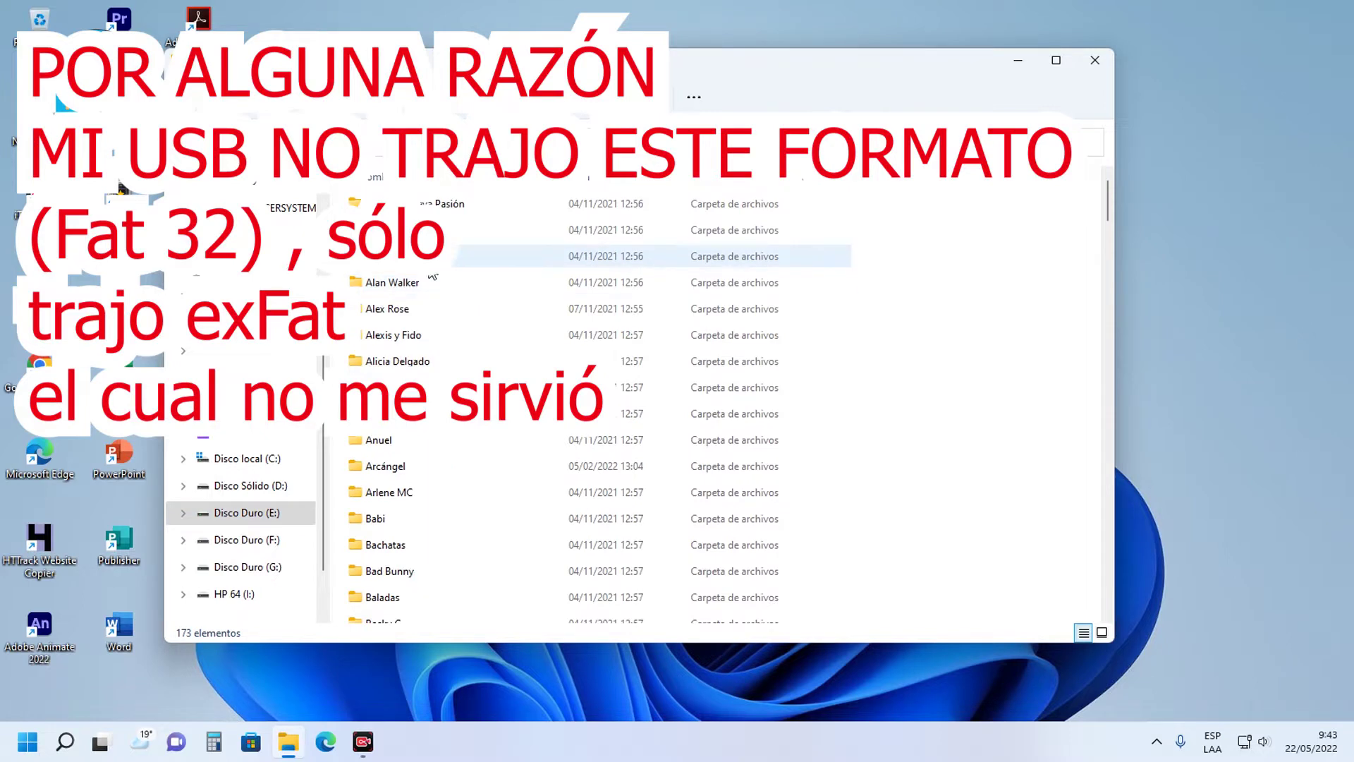
{"action": "scroll", "coordinate": [495, 445], "scroll_direction": "down", "scroll_amount": 8}
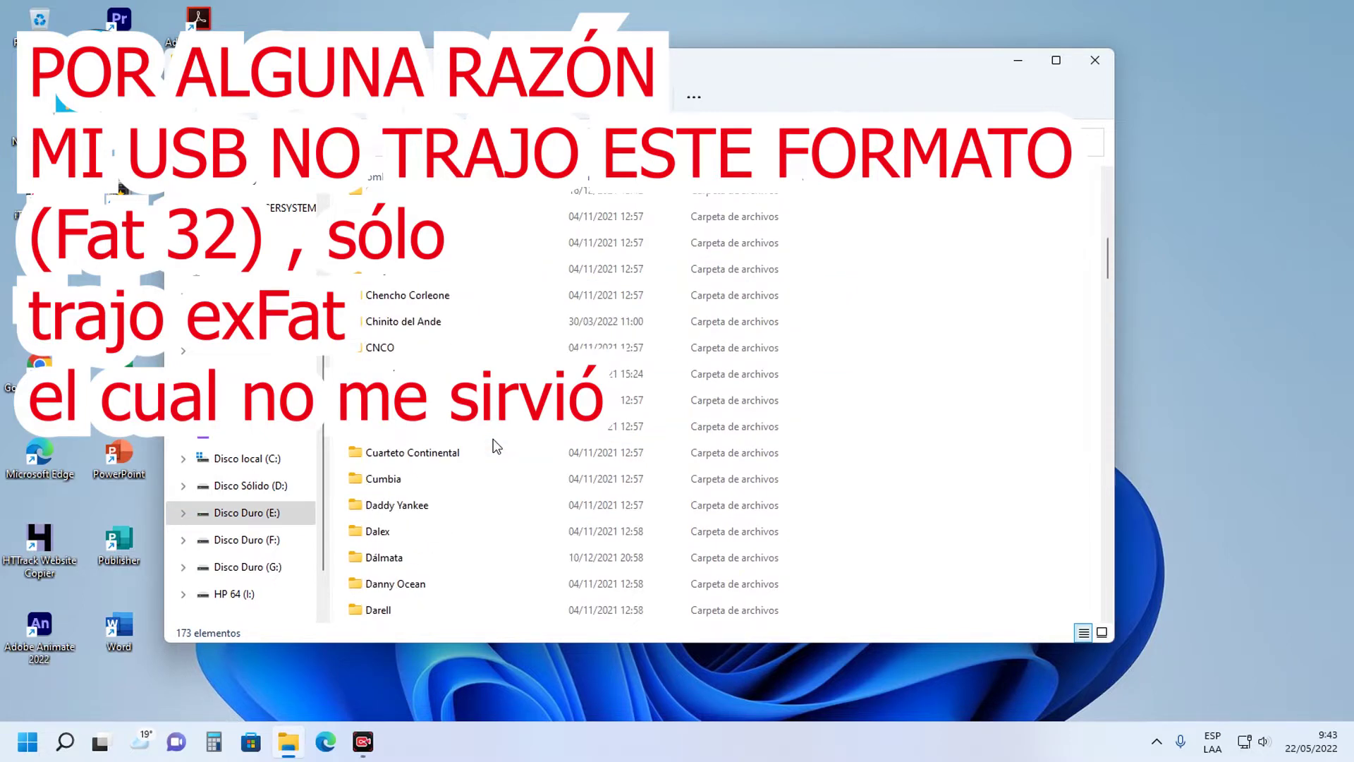
{"action": "scroll", "coordinate": [502, 465], "scroll_direction": "down", "scroll_amount": 2}
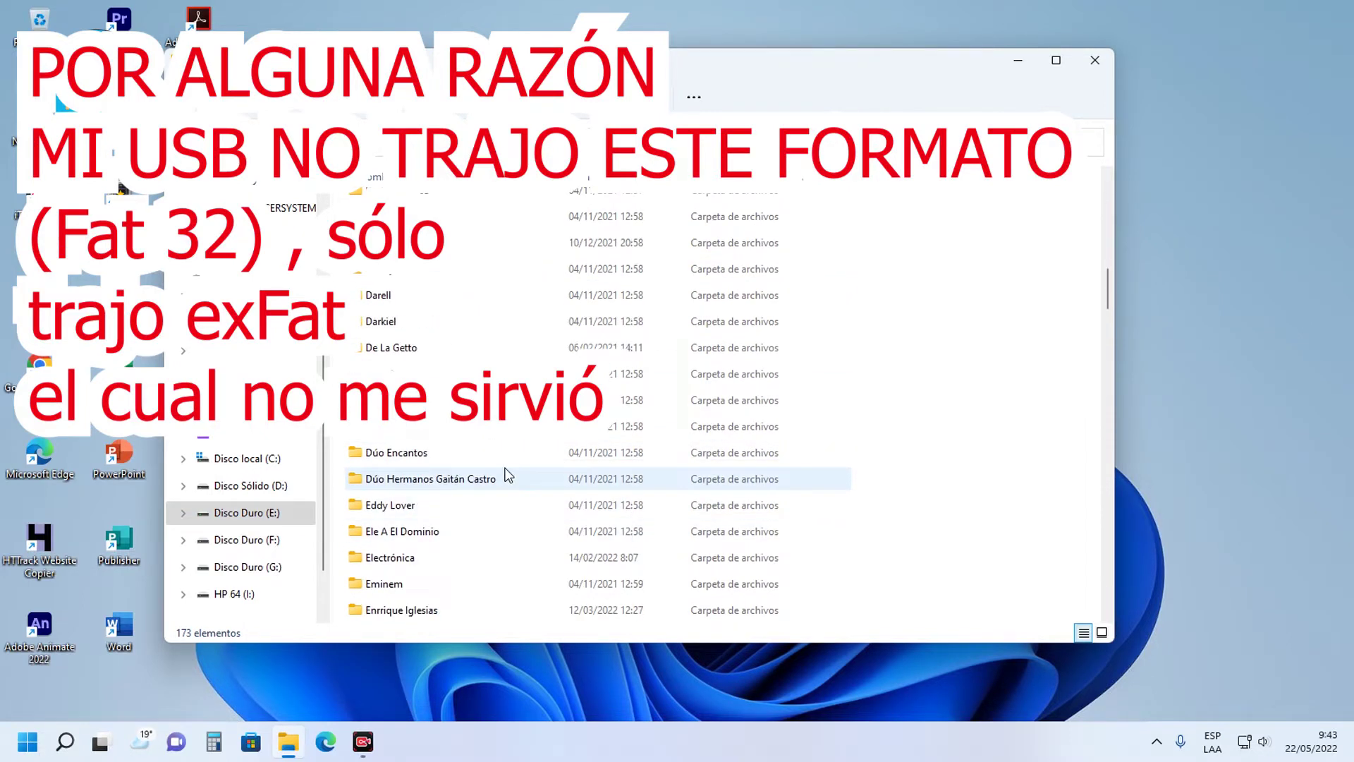
{"action": "scroll", "coordinate": [509, 474], "scroll_direction": "up", "scroll_amount": 1}
{"action": "scroll", "coordinate": [507, 472], "scroll_direction": "down", "scroll_amount": 20}
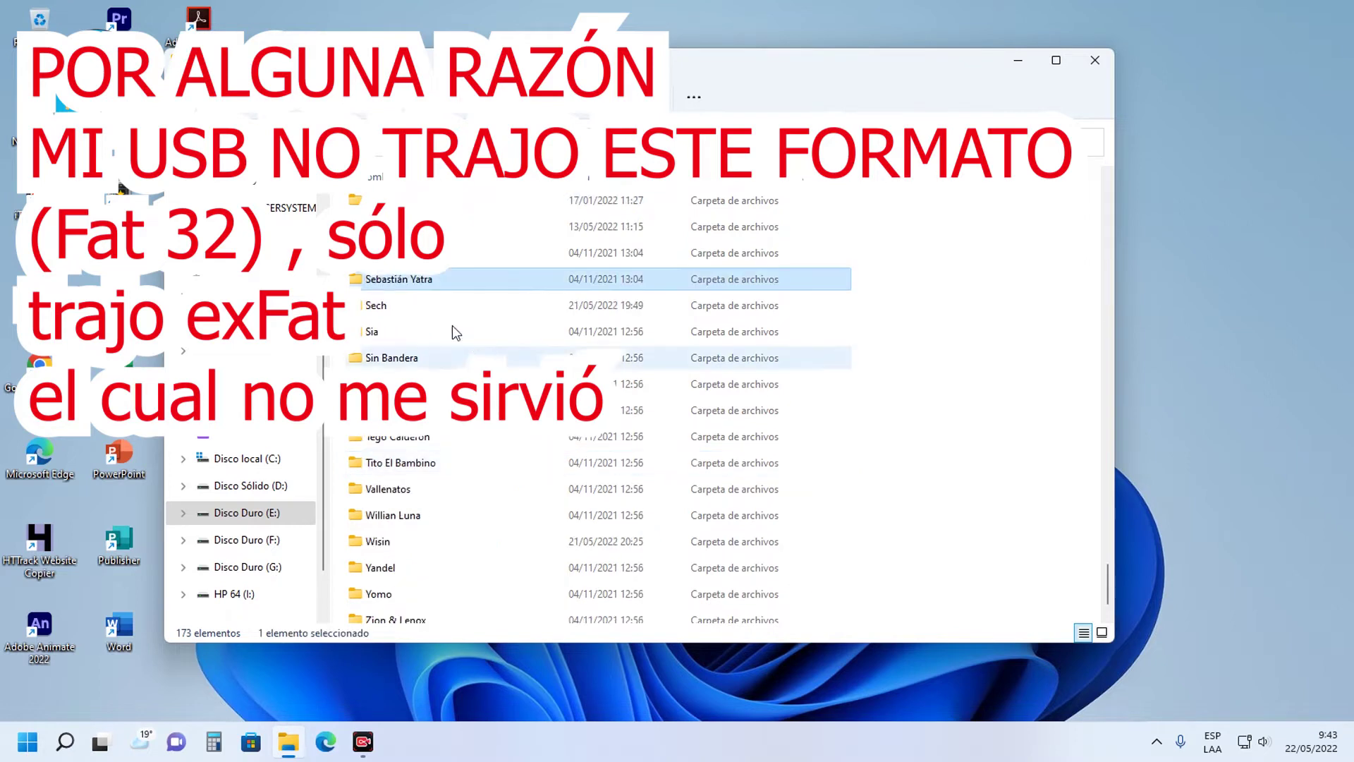
{"action": "left_click", "coordinate": [410, 309]}
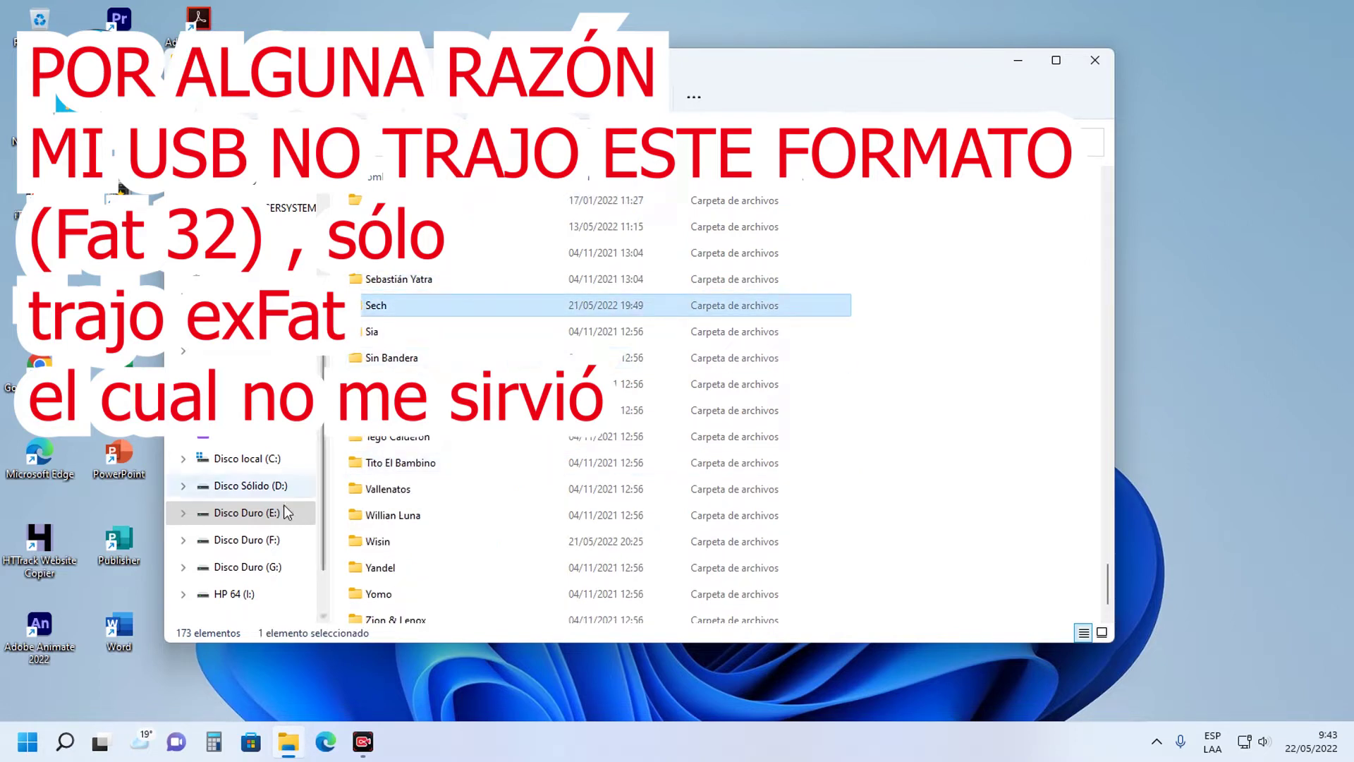
- Create a folder named Música on the HP 64 (I:) drive and paste the copied Sech folder into it
{"action": "left_click", "coordinate": [240, 594]}
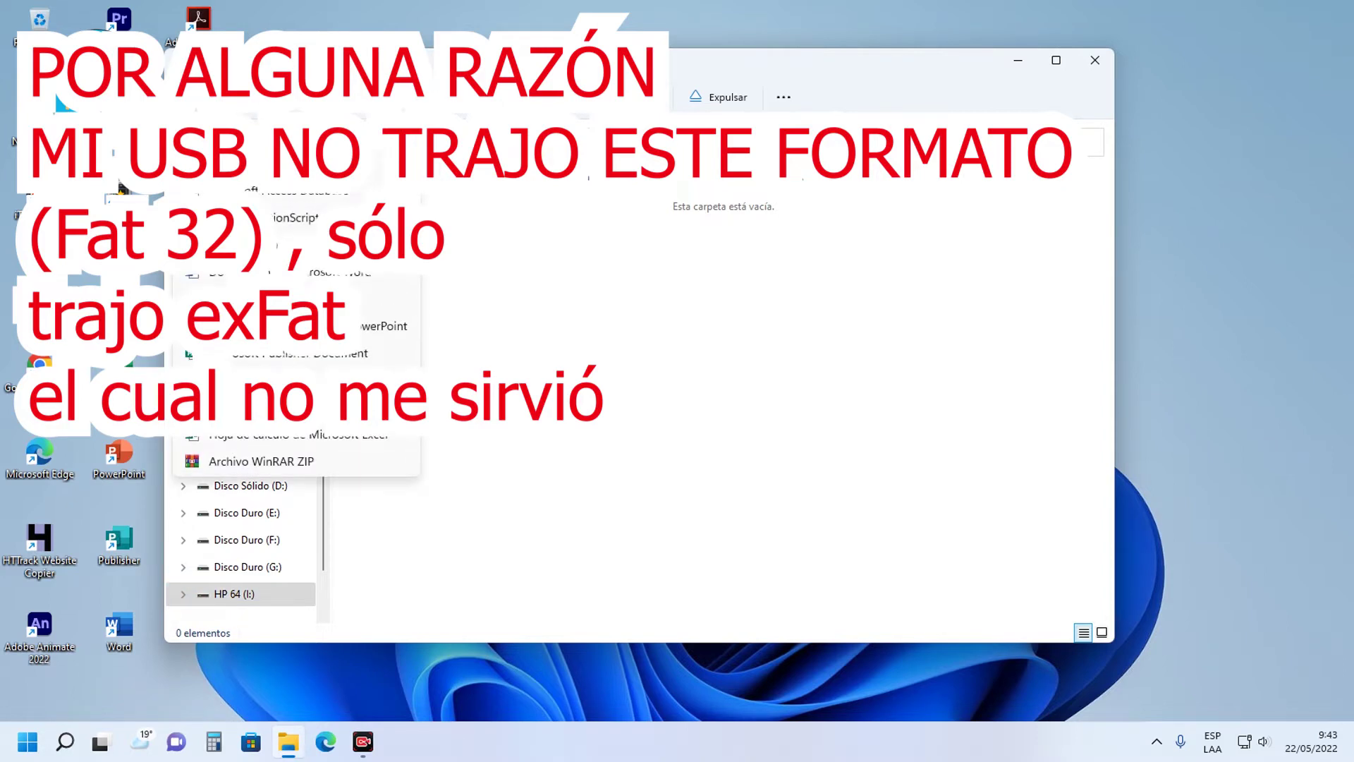
{"action": "left_click", "coordinate": [251, 116]}
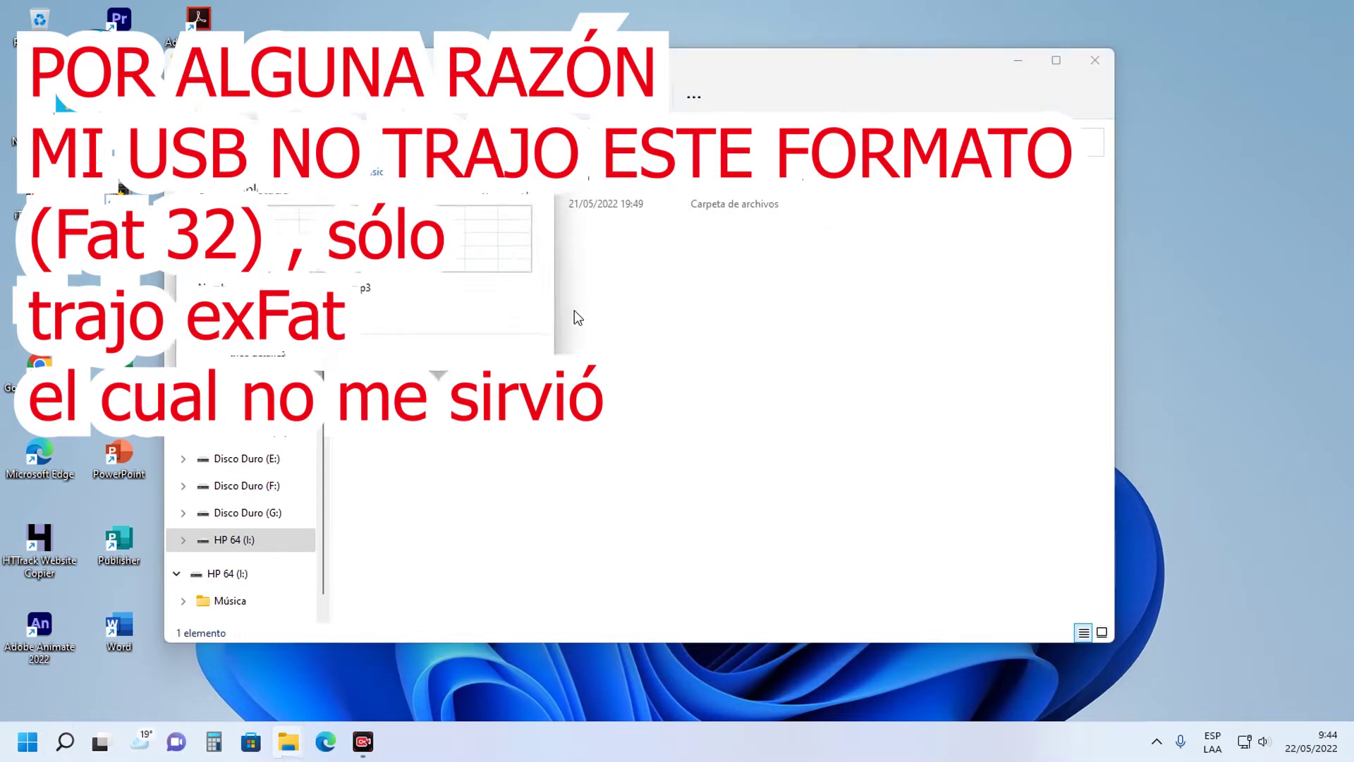
{"action": "left_click_drag", "start_coordinate": [329, 146], "coordinate": [764, 274]}
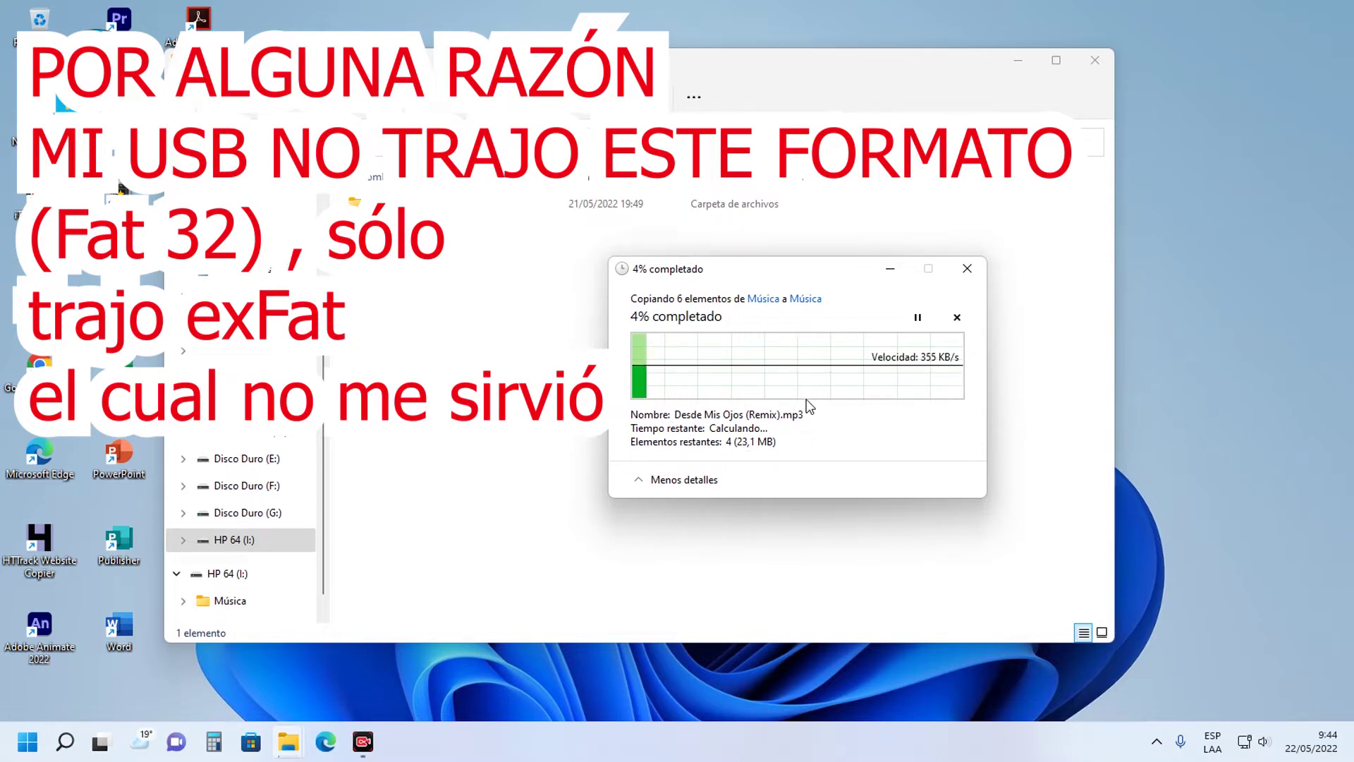
{"action": "left_click_drag", "start_coordinate": [759, 277], "coordinate": [791, 277]}
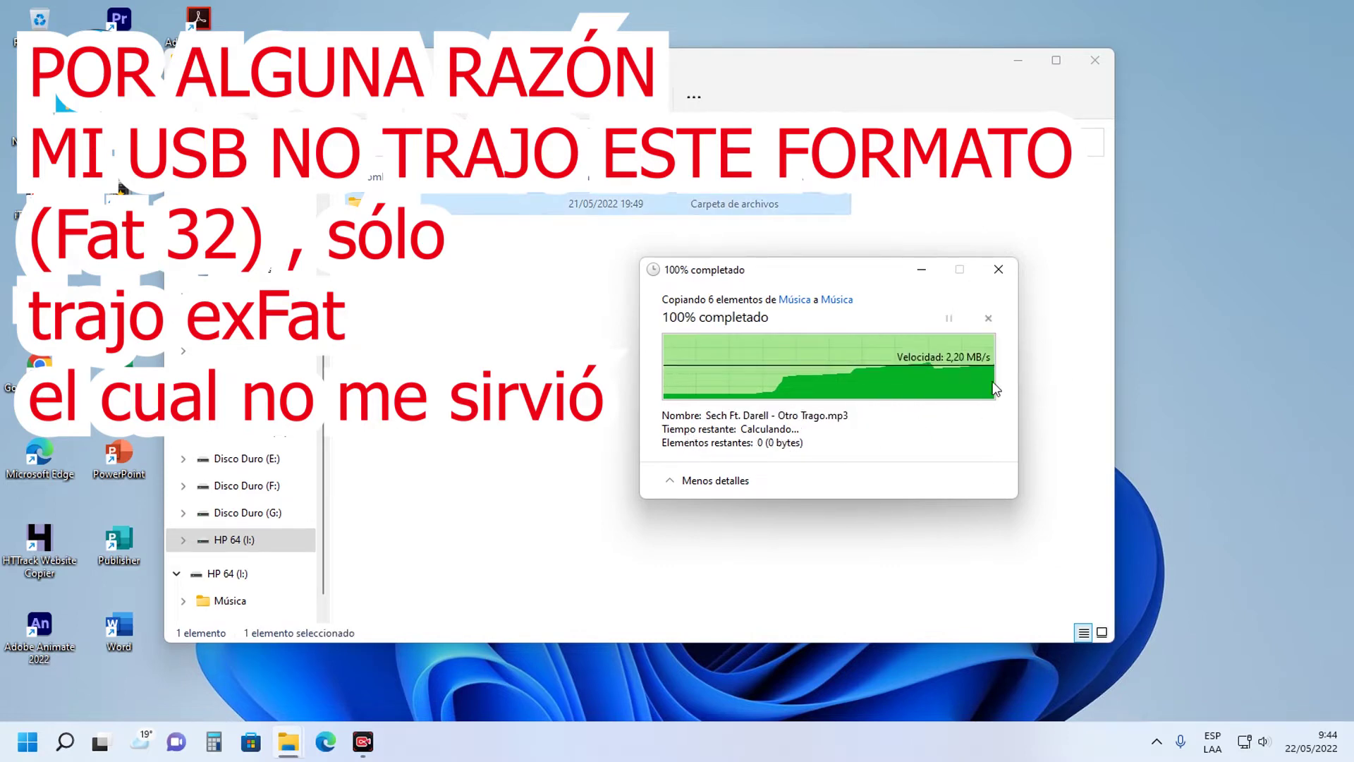
- Eject the HP 64 (I:) USB drive
{"action": "right_click", "coordinate": [236, 557]}
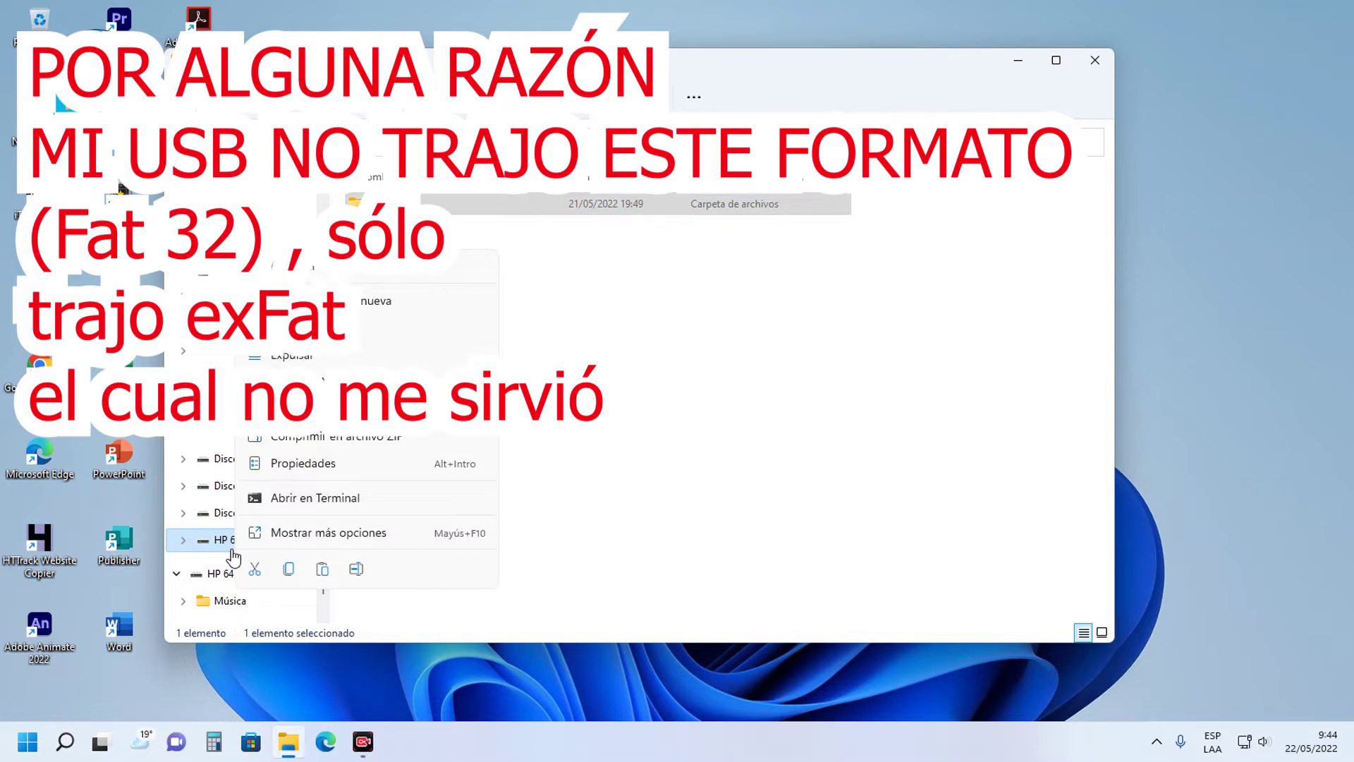
{"action": "left_click", "coordinate": [292, 356]}
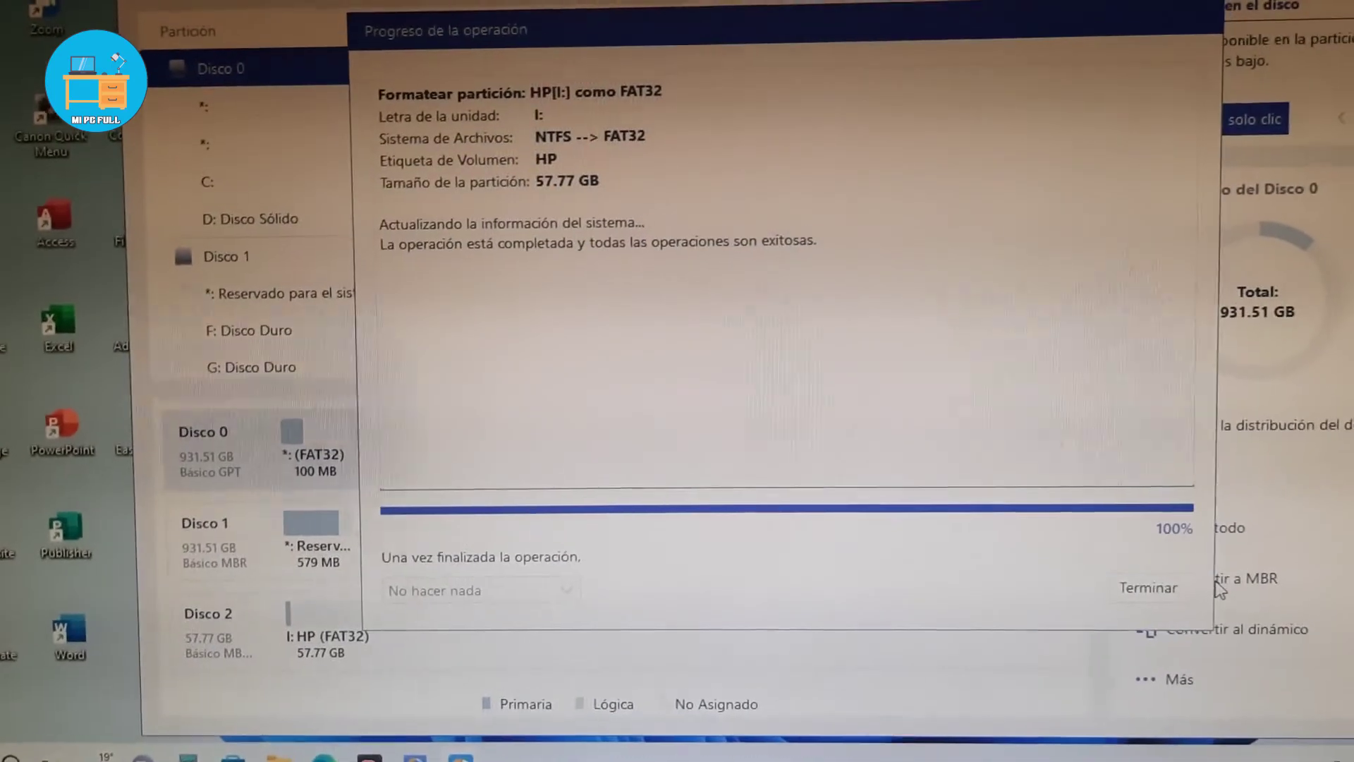
- Finish the FAT32 format operation on HP (I:) in EaseUS Partition Master and view the drive under Este equipo in File Explorer
{"action": "left_click", "coordinate": [1147, 587]}
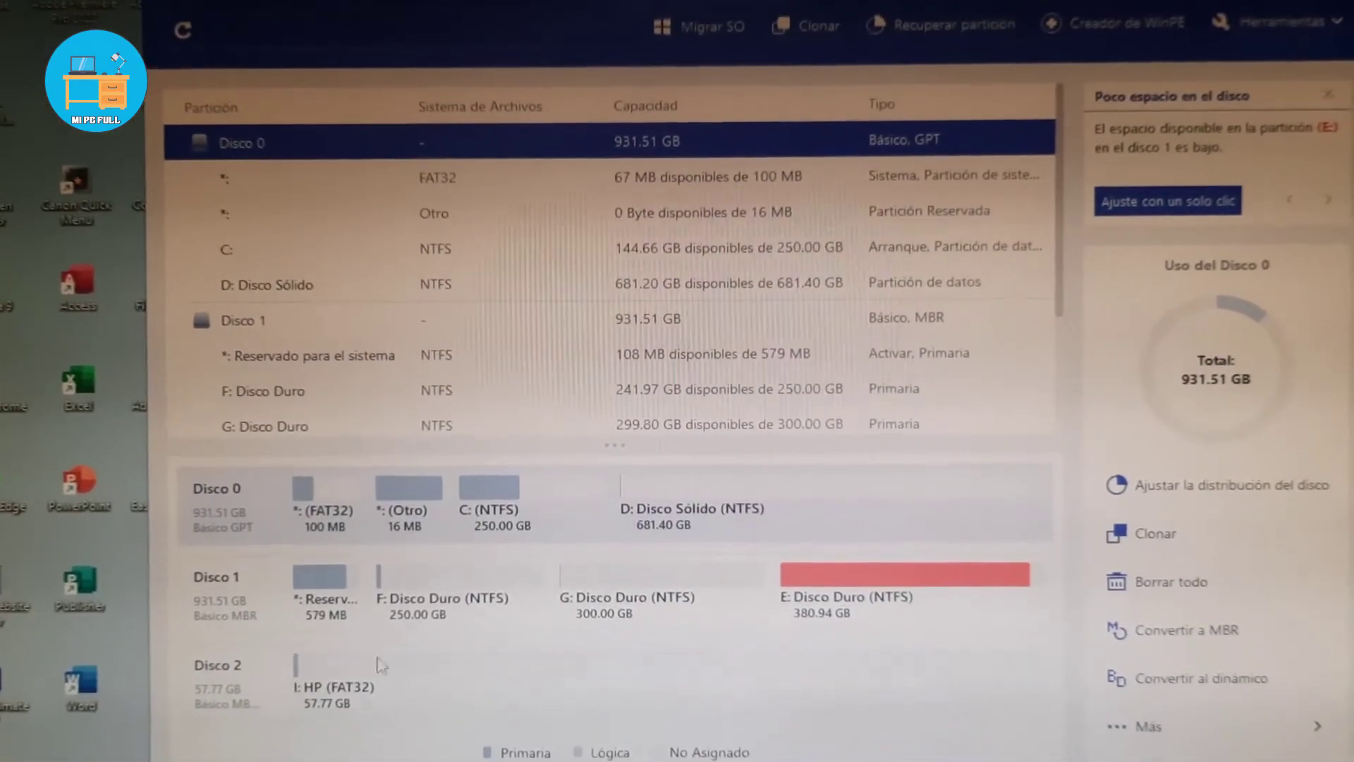
{"action": "key", "text": "super+e"}
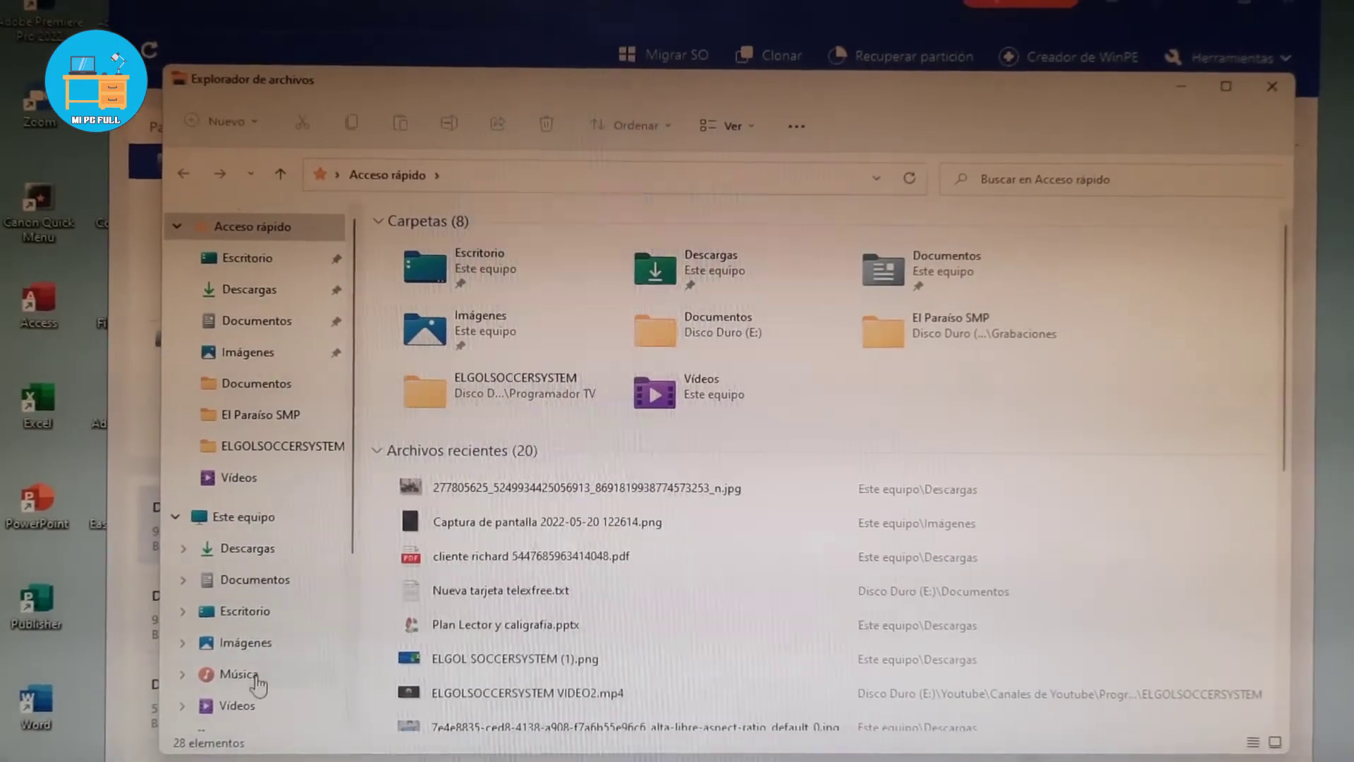
{"action": "scroll", "coordinate": [259, 682], "scroll_direction": "down", "scroll_amount": 2}
{"action": "left_click", "coordinate": [236, 469]}
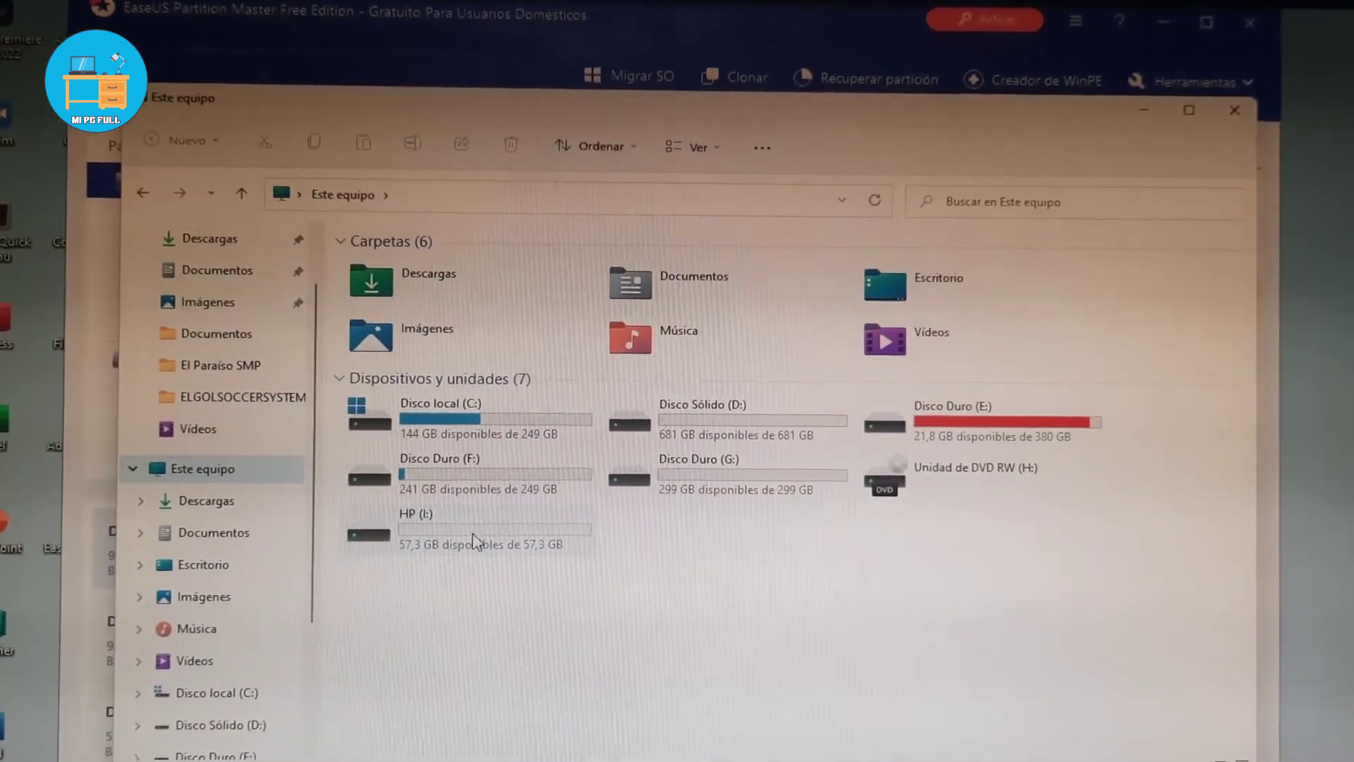
- Check the file system and capacity in the properties of the HP (I:) drive, and close them
{"action": "right_click", "coordinate": [476, 539]}
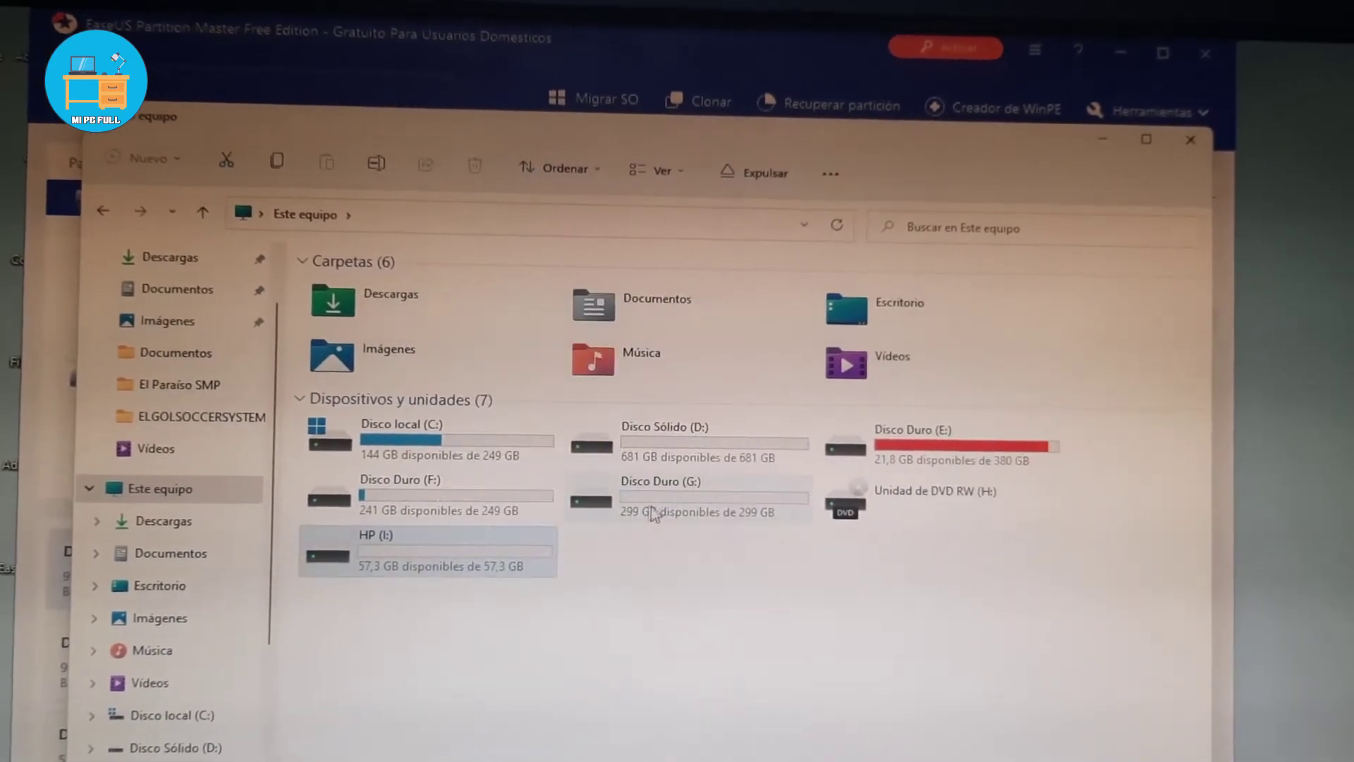
{"action": "key", "text": "alt+Return"}
{"action": "left_click_drag", "start_coordinate": [624, 376], "coordinate": [636, 366]}
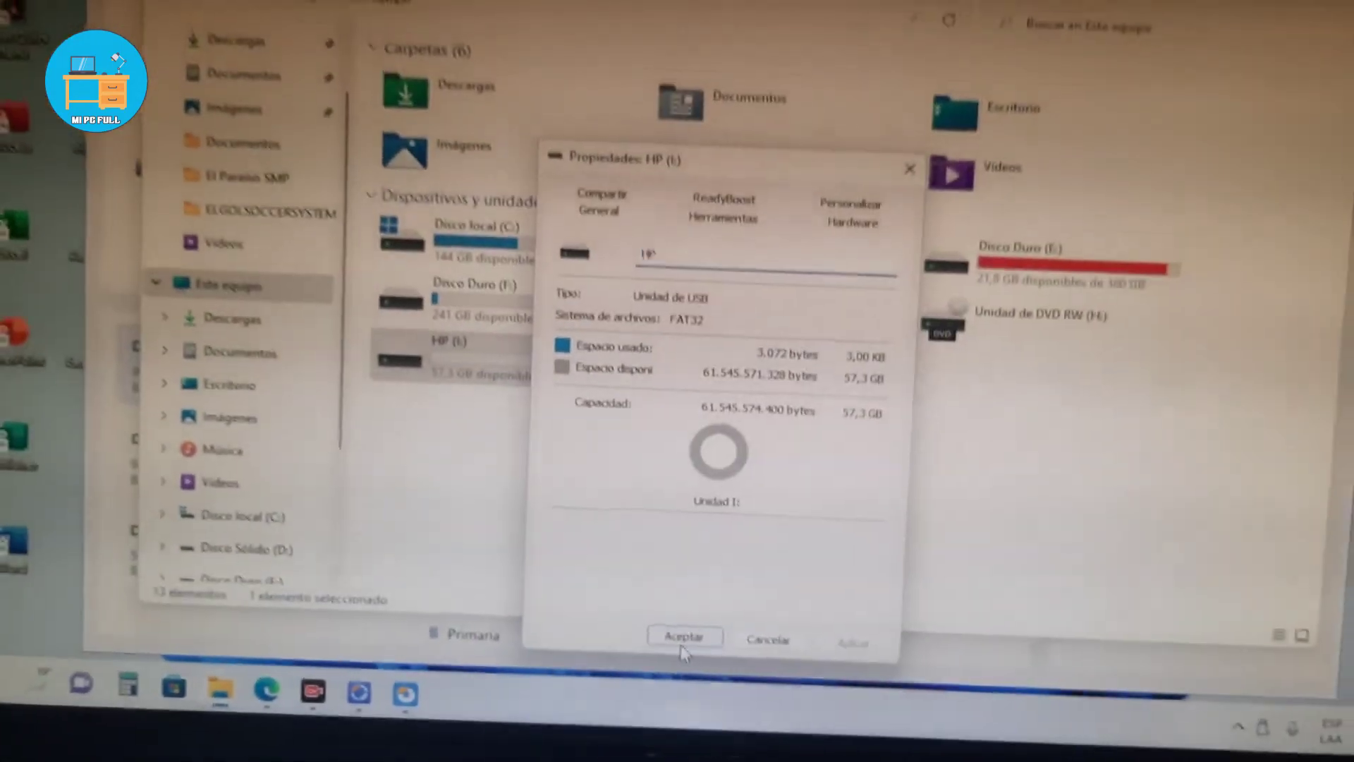
{"action": "left_click", "coordinate": [683, 637]}
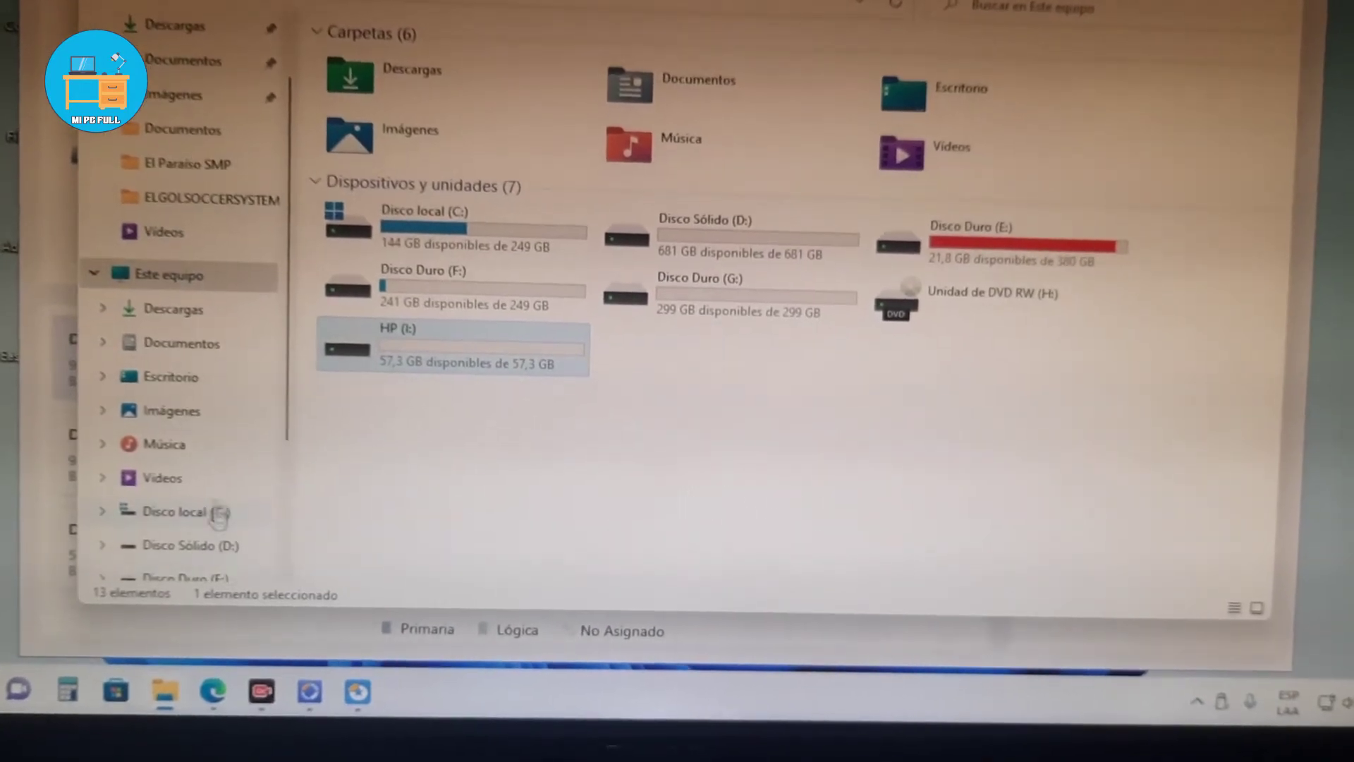
- Copy the Sech folder from the Música folder on Disco Duro (E:)
{"action": "scroll", "coordinate": [211, 459], "scroll_direction": "down", "scroll_amount": 3}
{"action": "left_click", "coordinate": [204, 420]}
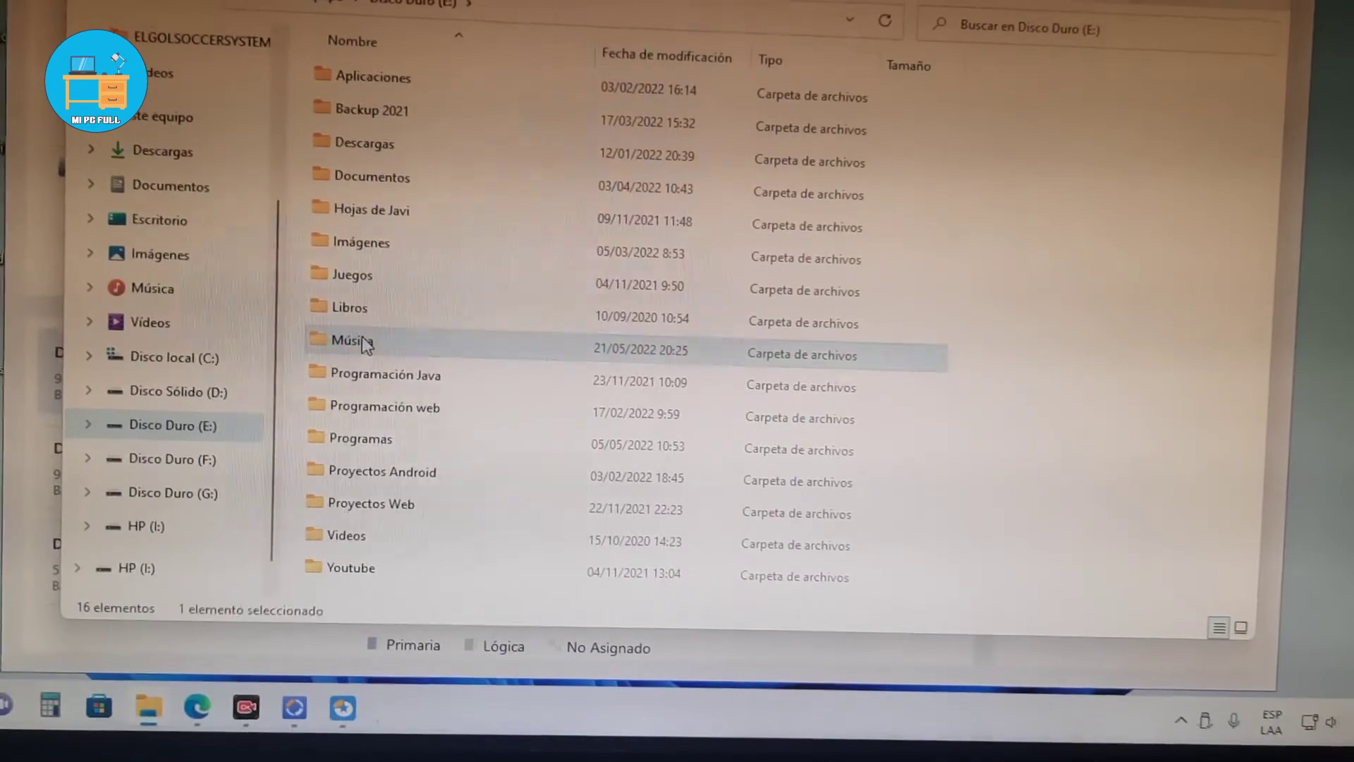
{"action": "scroll", "coordinate": [434, 330], "scroll_direction": "down", "scroll_amount": 2}
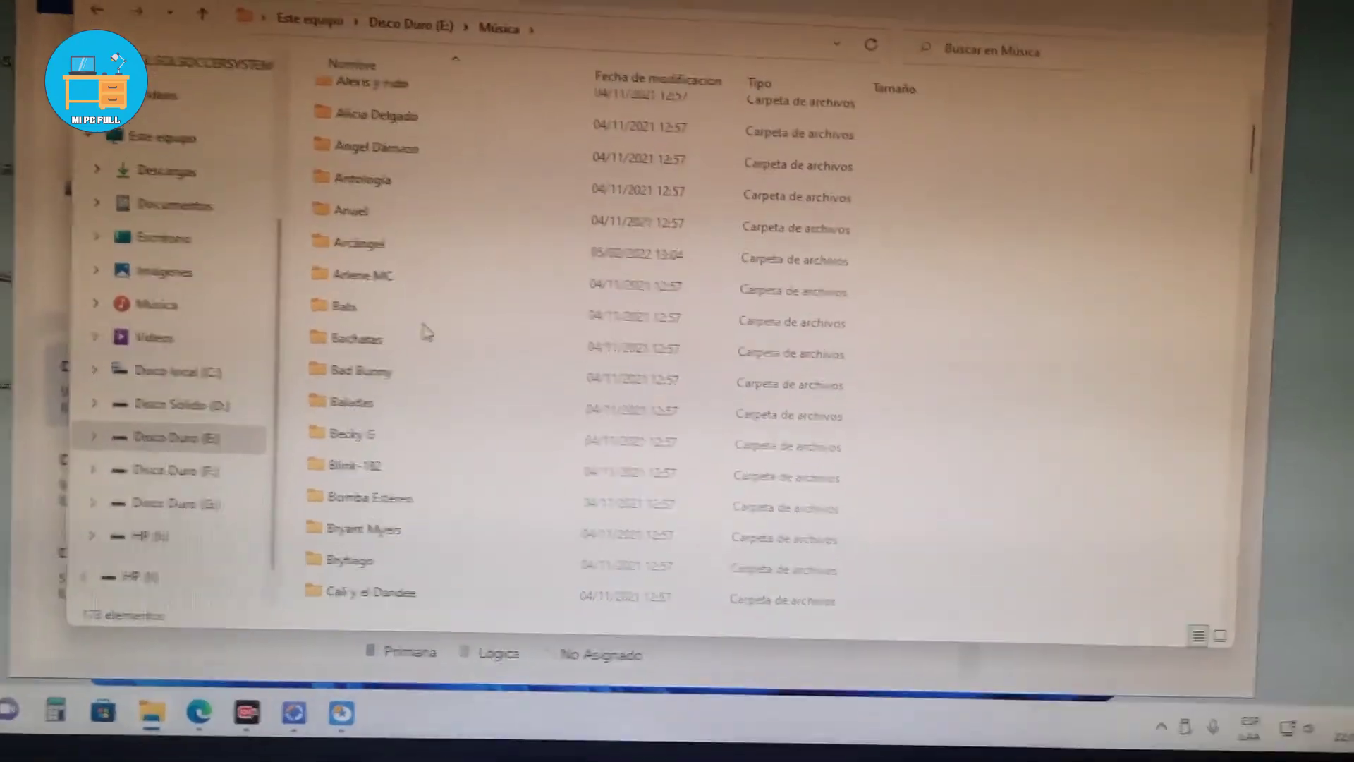
{"action": "type", "text": "seb"}
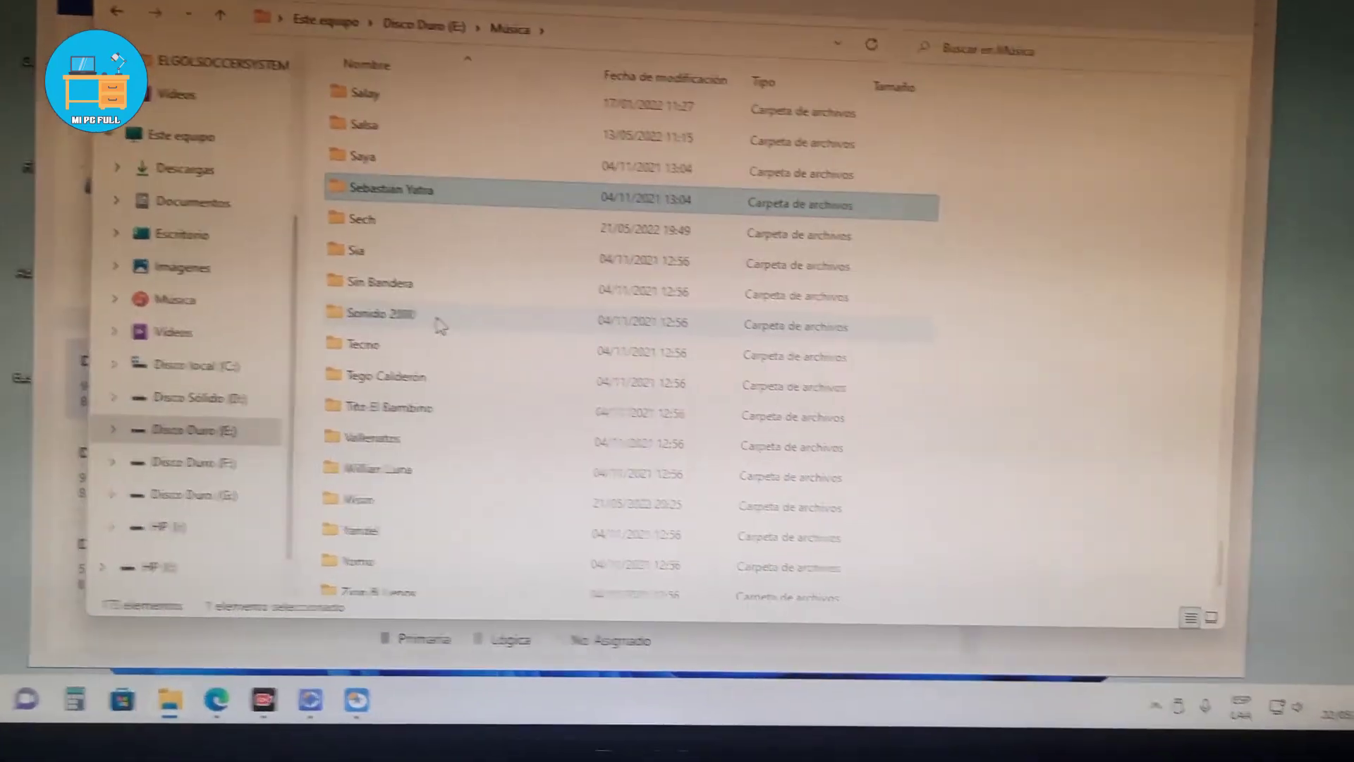
{"action": "left_click", "coordinate": [365, 232]}
{"action": "right_click", "coordinate": [365, 233]}
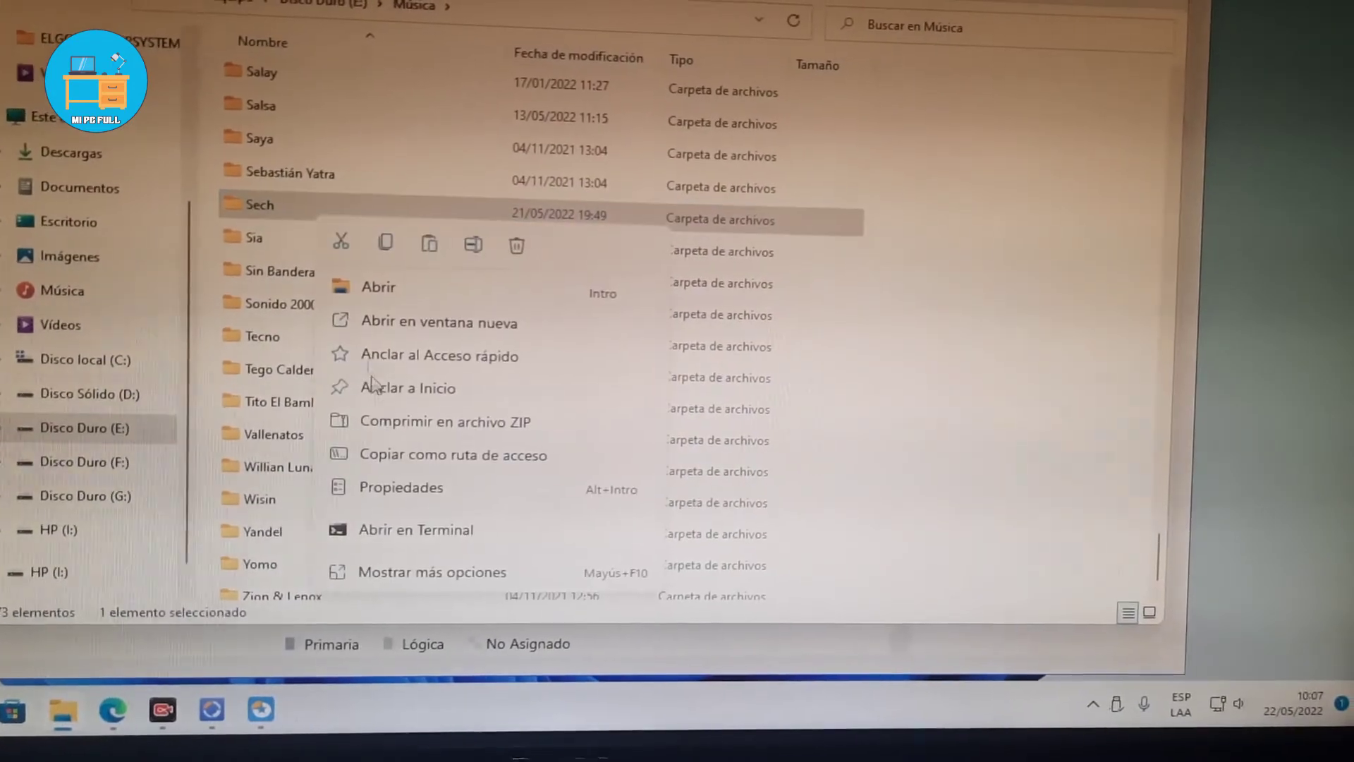
{"action": "left_click", "coordinate": [74, 455]}
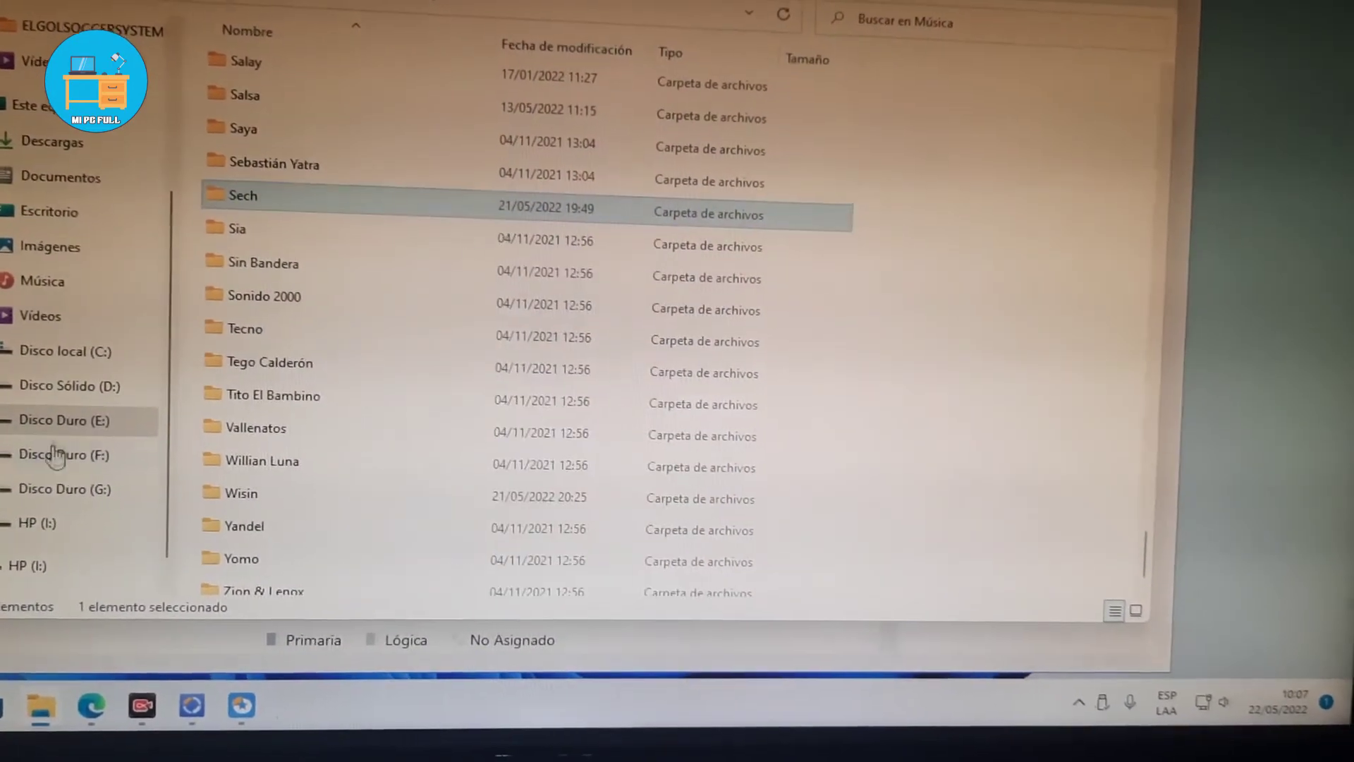
- Create a folder named Música on the HP (I:) drive and paste the copied Sech folder into it
{"action": "left_click", "coordinate": [43, 536]}
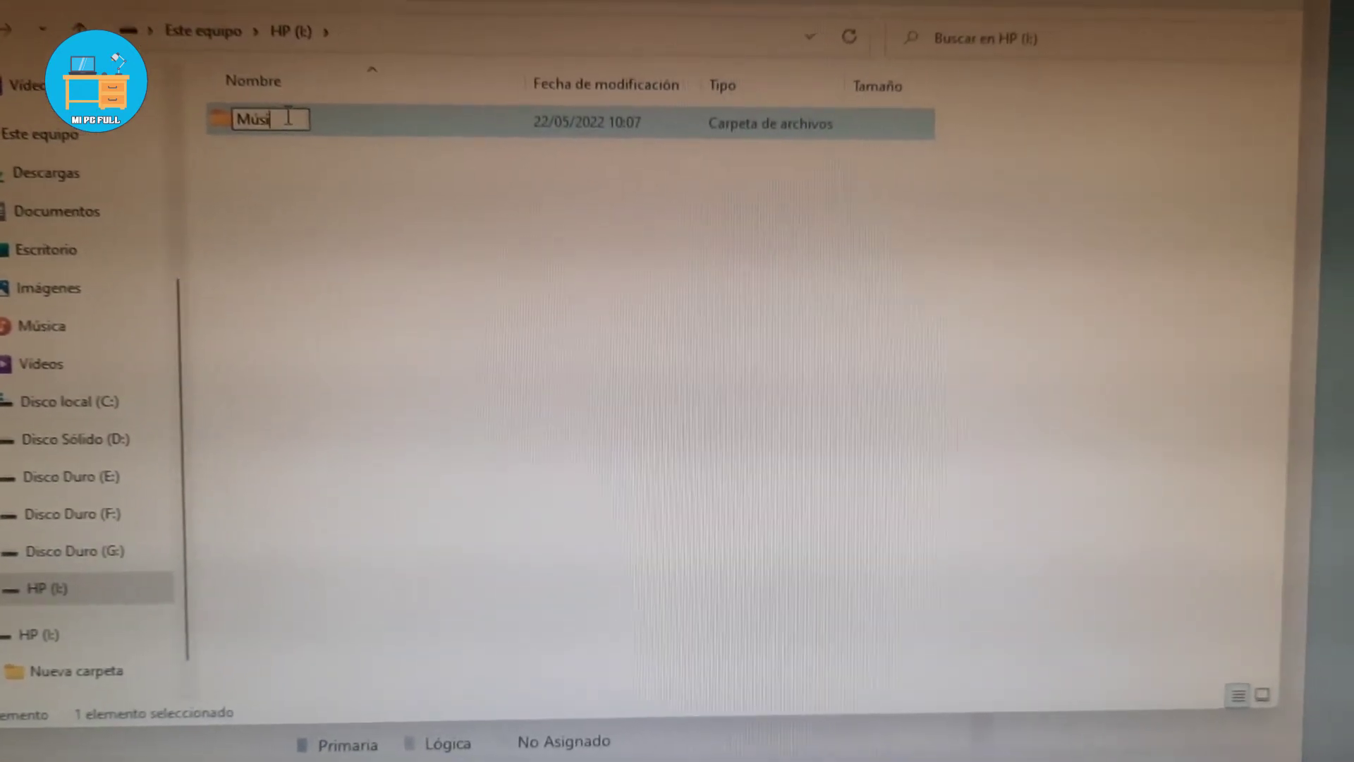
{"action": "type", "text": "a"}
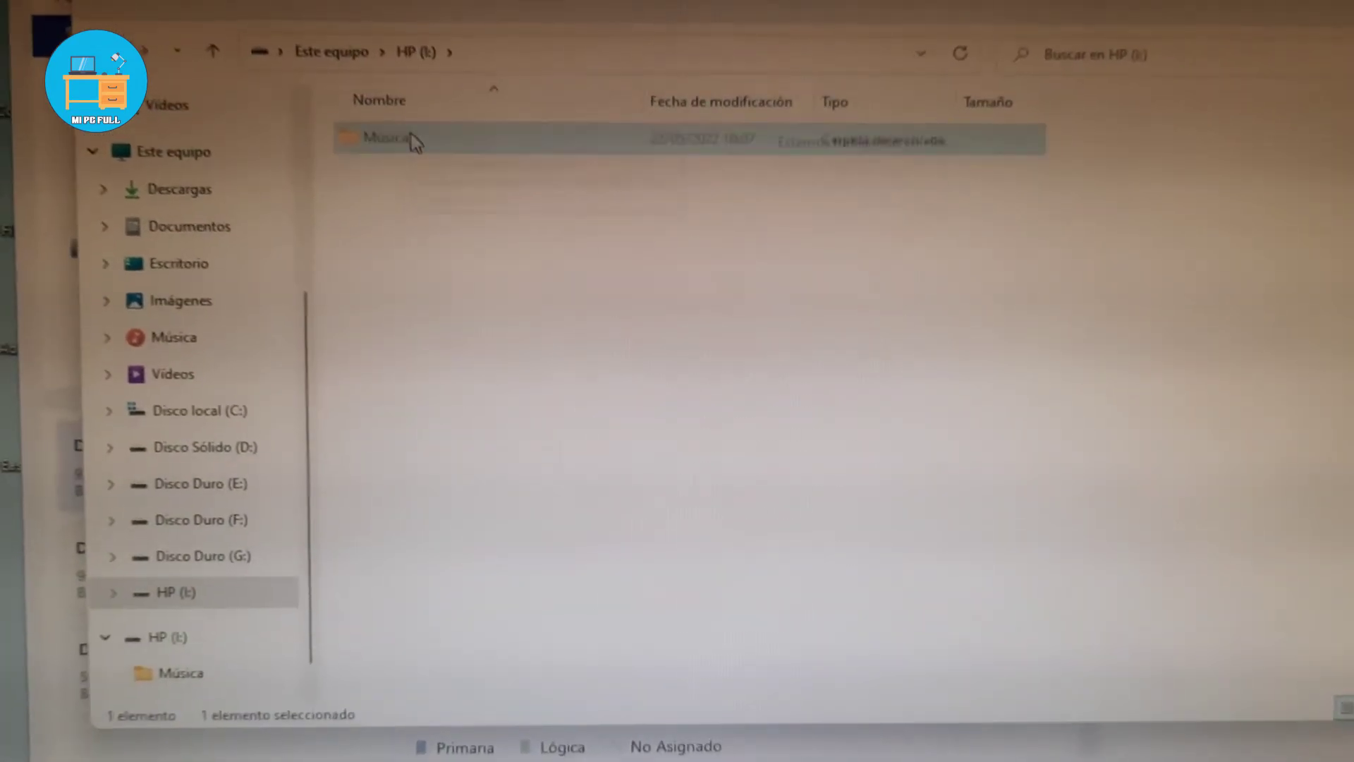
{"action": "double_click", "coordinate": [373, 135]}
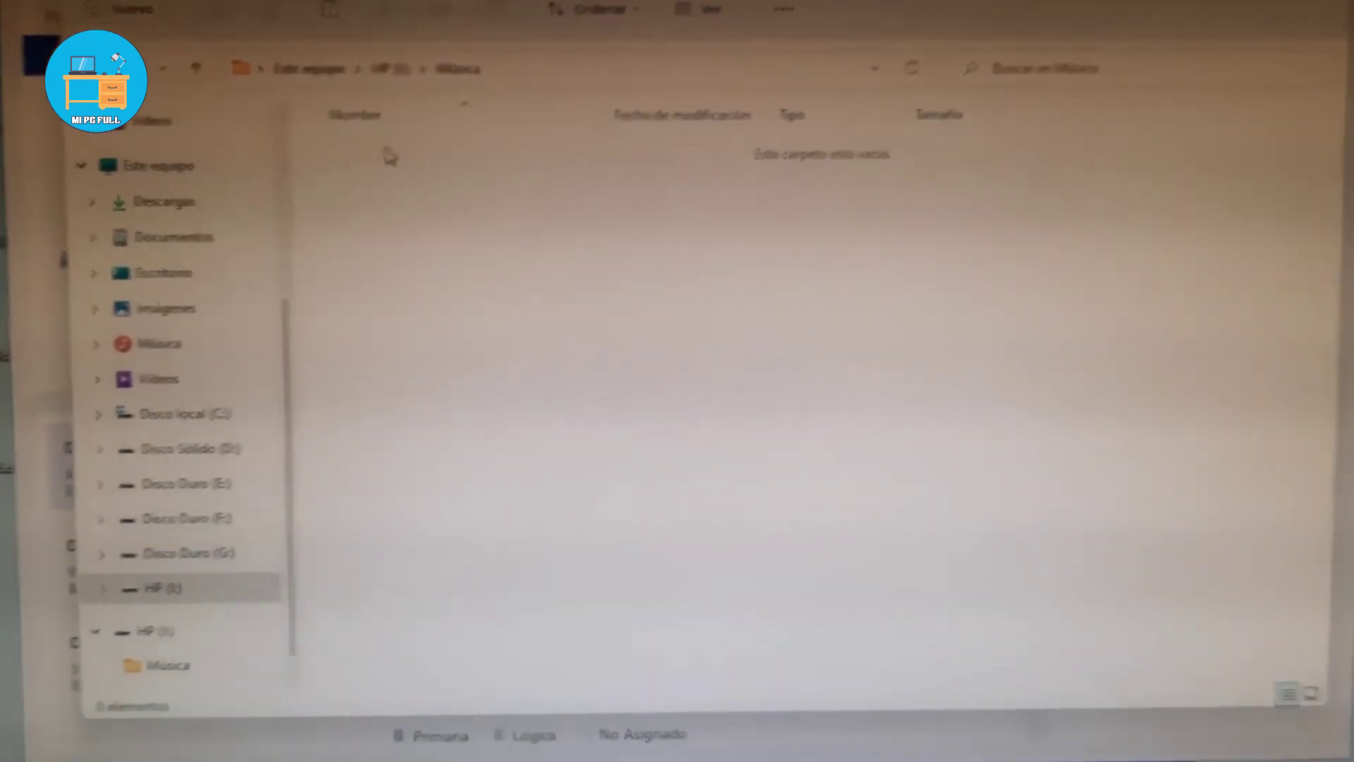
{"action": "key", "text": "ctrl+v"}
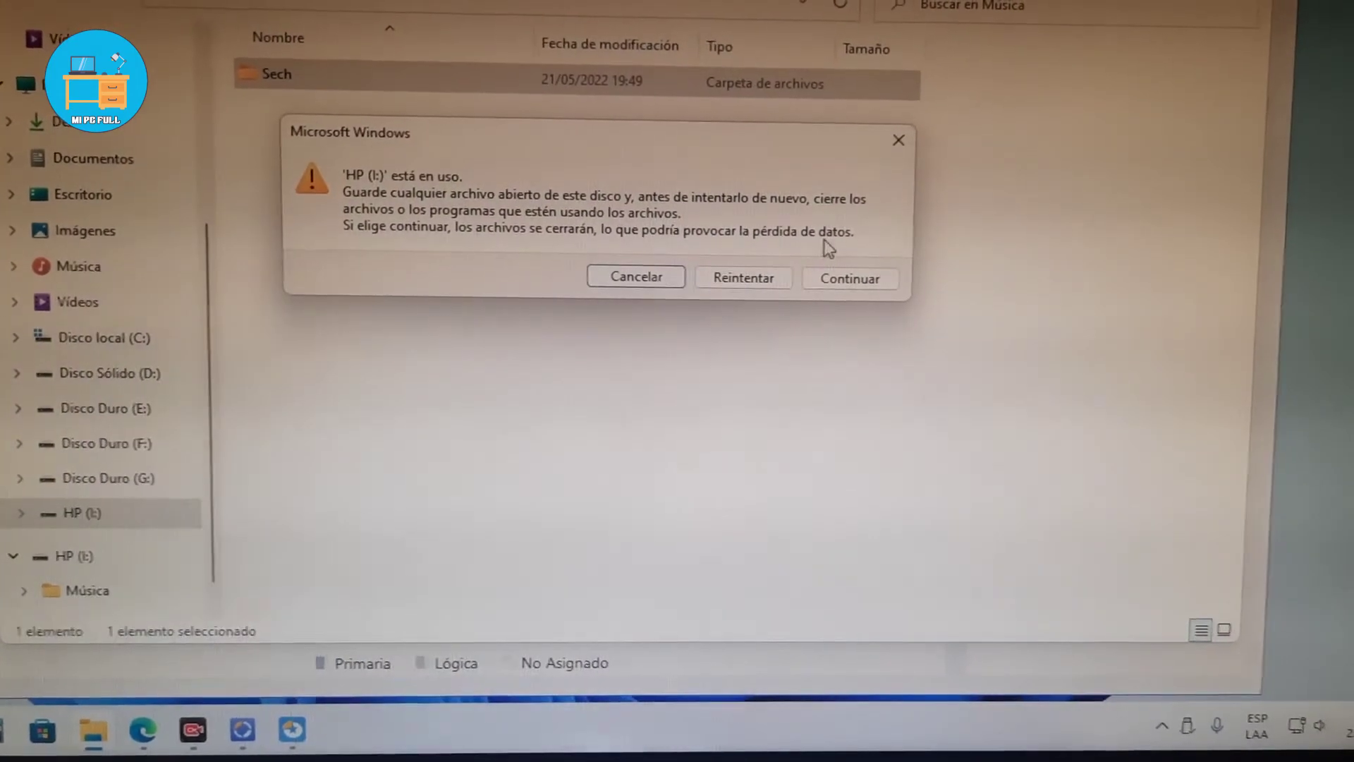
- Eject the HP (I:) USB drive, choosing to continue despite the drive being in use
{"action": "left_click", "coordinate": [647, 278]}
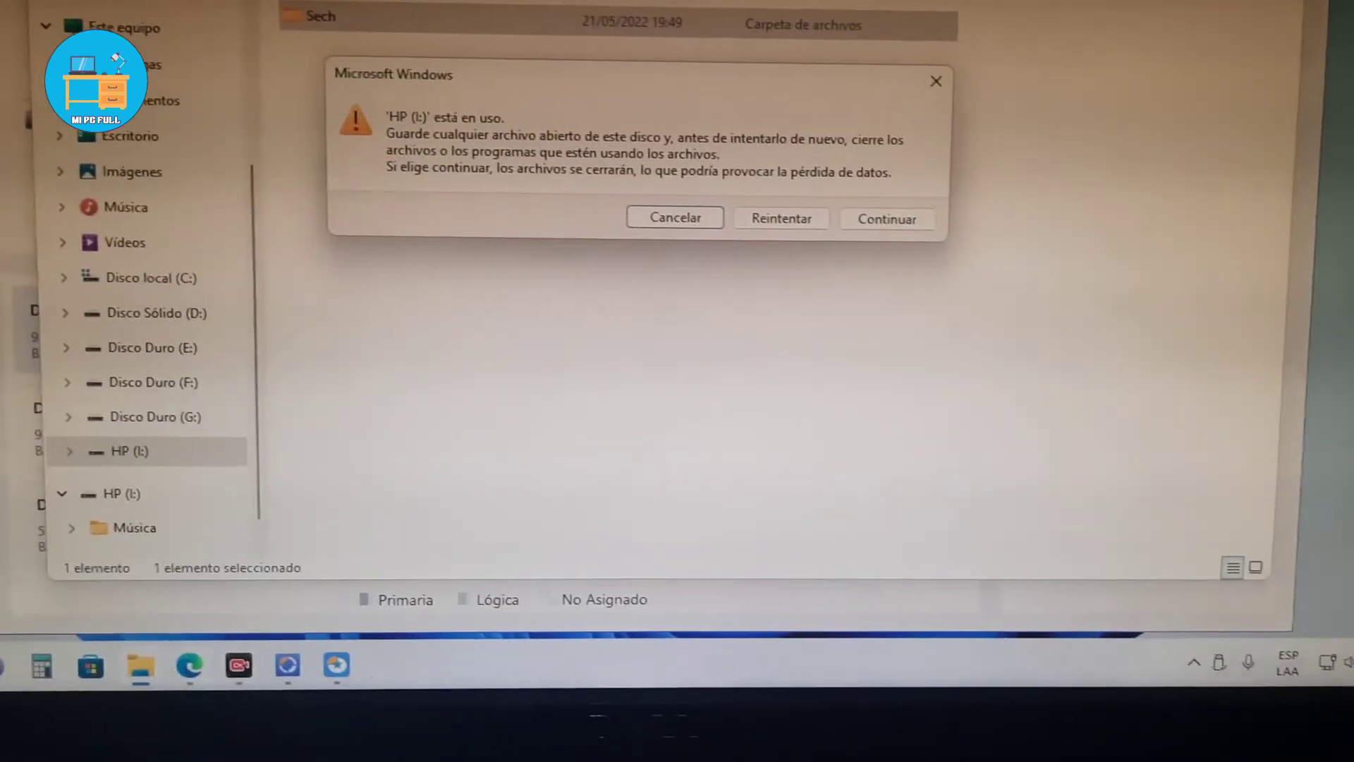
{"action": "left_click", "coordinate": [867, 247]}
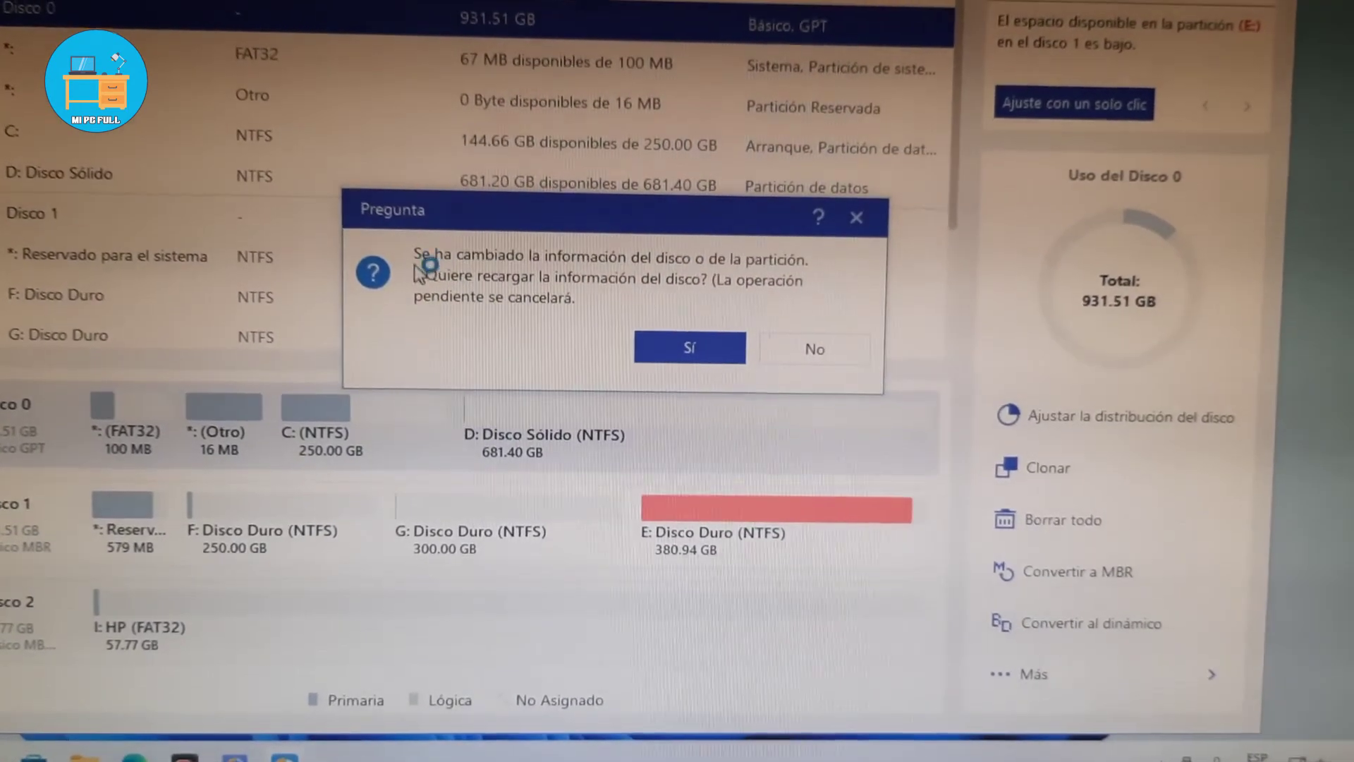
- Decline reloading the disk information in EaseUS Partition Master and close the program completely
{"action": "left_click", "coordinate": [832, 339]}
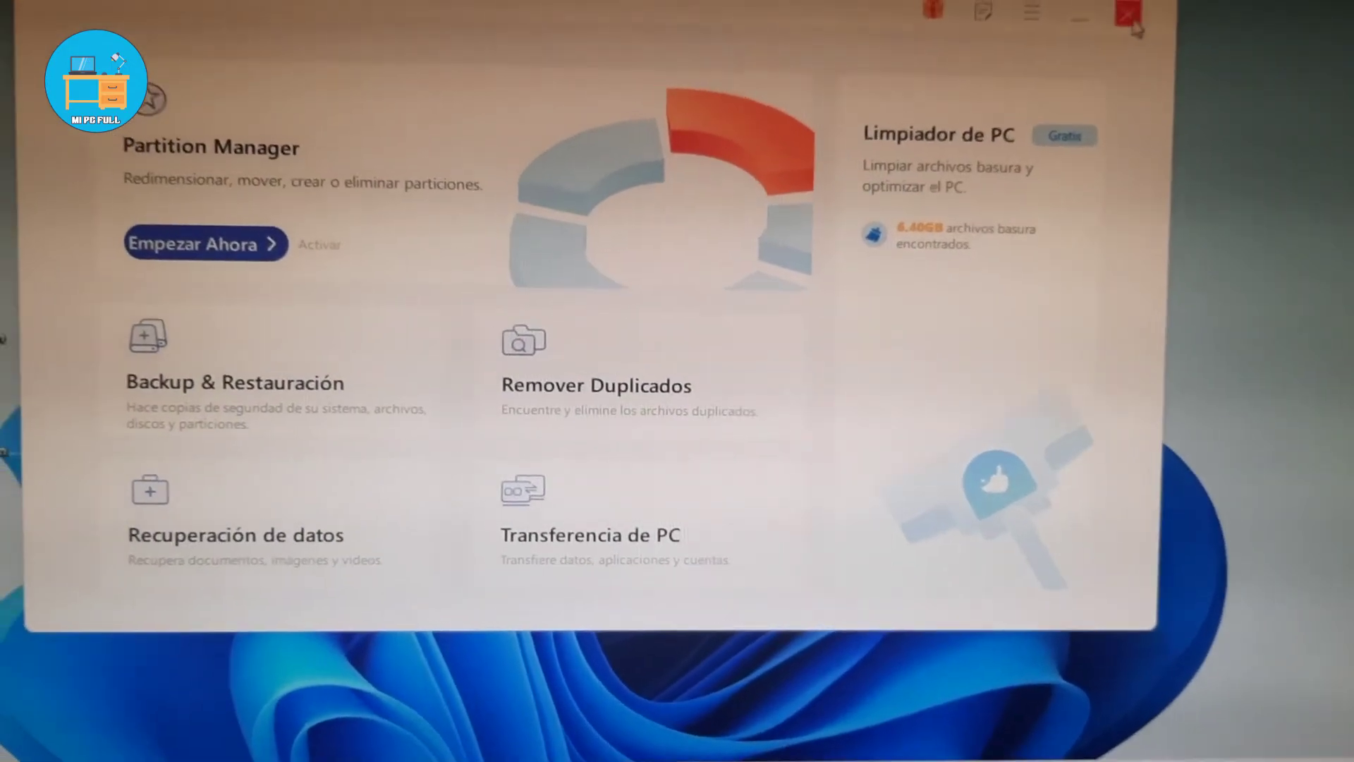
{"action": "left_click", "coordinate": [1104, 7]}
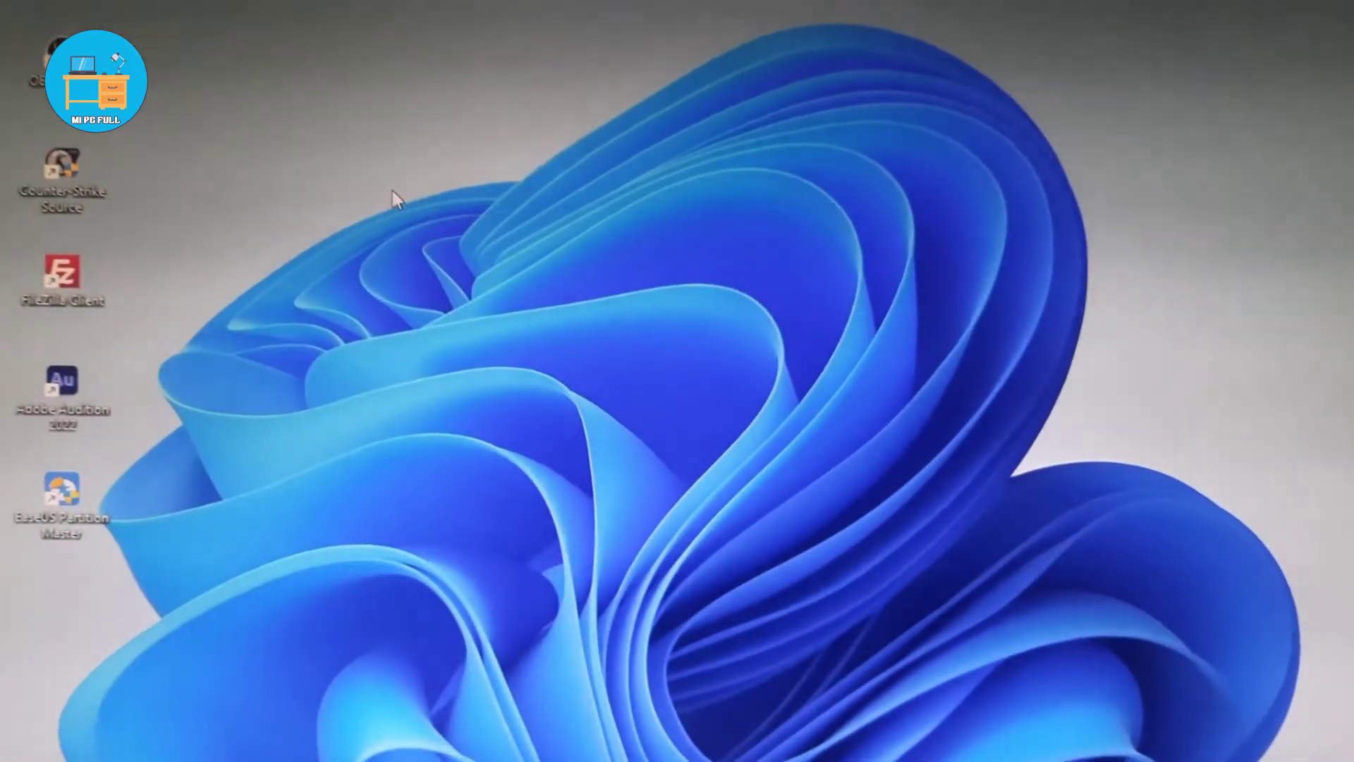